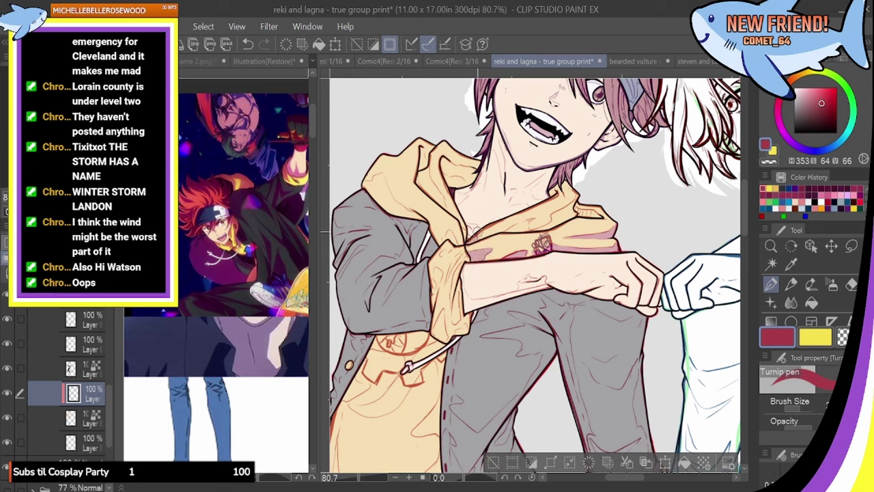
Undo the last stroke and shade the hood folds beside the neck and the raised arm's yellow sleeve cuff with crimson
{"action": "left_click", "coordinate": [248, 44]}
{"action": "mouse_move", "coordinate": [553, 219]}
{"action": "left_mouse_down"}
{"action": "mouse_move", "coordinate": [579, 189]}
{"action": "mouse_move", "coordinate": [578, 200]}
{"action": "mouse_move", "coordinate": [597, 217]}
{"action": "left_mouse_up"}
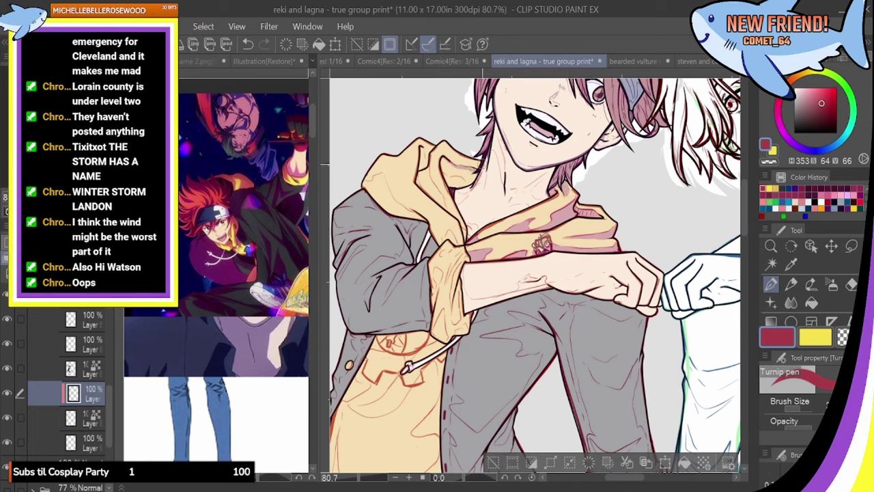
{"action": "key", "text": "g"}
{"action": "key", "text": "p"}
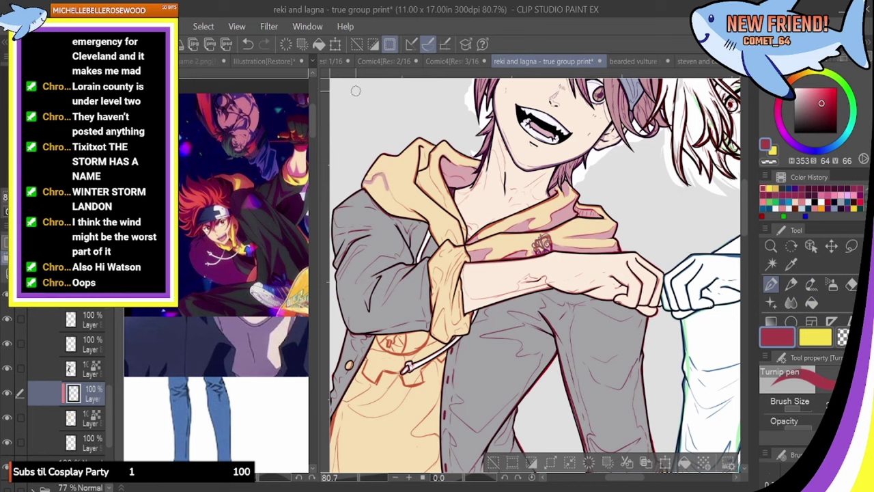
{"action": "left_click_drag", "start_coordinate": [800, 410], "coordinate": [797, 409]}
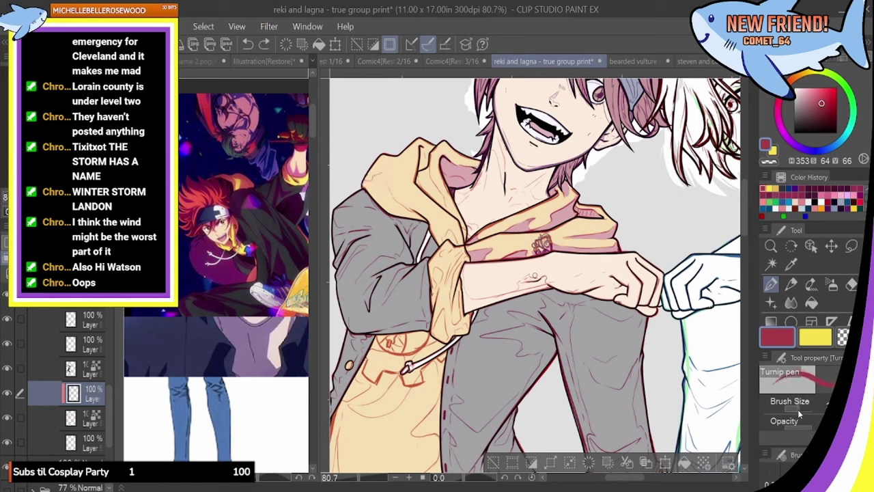
{"action": "mouse_move", "coordinate": [462, 258]}
{"action": "left_mouse_down"}
{"action": "mouse_move", "coordinate": [449, 299]}
{"action": "mouse_move", "coordinate": [456, 323]}
{"action": "mouse_move", "coordinate": [466, 320]}
{"action": "mouse_move", "coordinate": [442, 309]}
{"action": "mouse_move", "coordinate": [431, 336]}
{"action": "mouse_move", "coordinate": [460, 335]}
{"action": "left_mouse_up"}
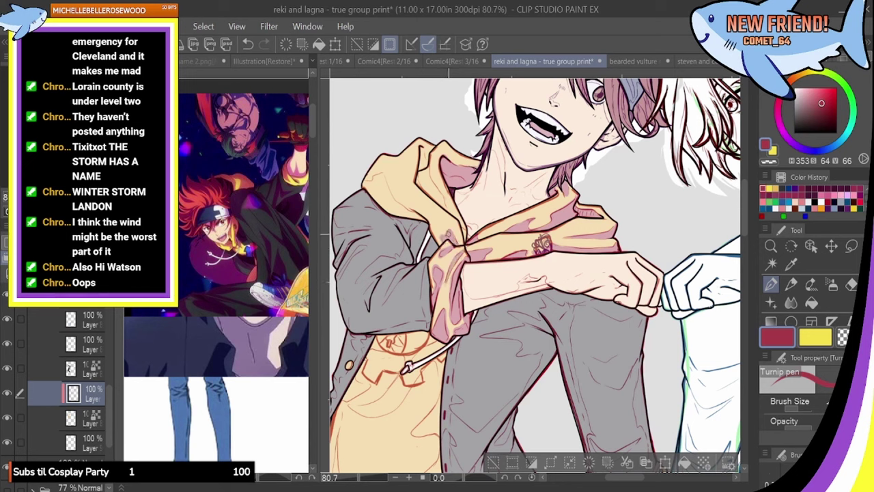
Shade the hood's front edge and its outer fold over the shoulder with crimson, resizing the eraser for clean-up
{"action": "left_click_drag", "start_coordinate": [430, 148], "coordinate": [445, 205]}
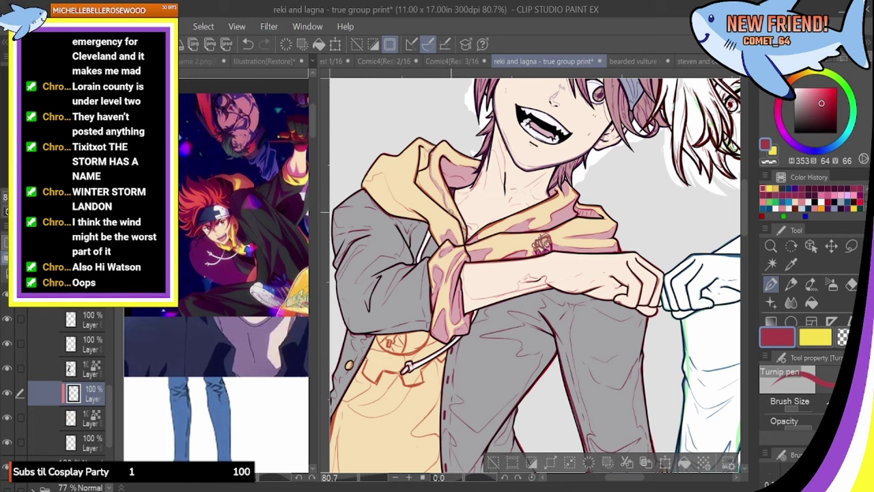
{"action": "key", "text": "g"}
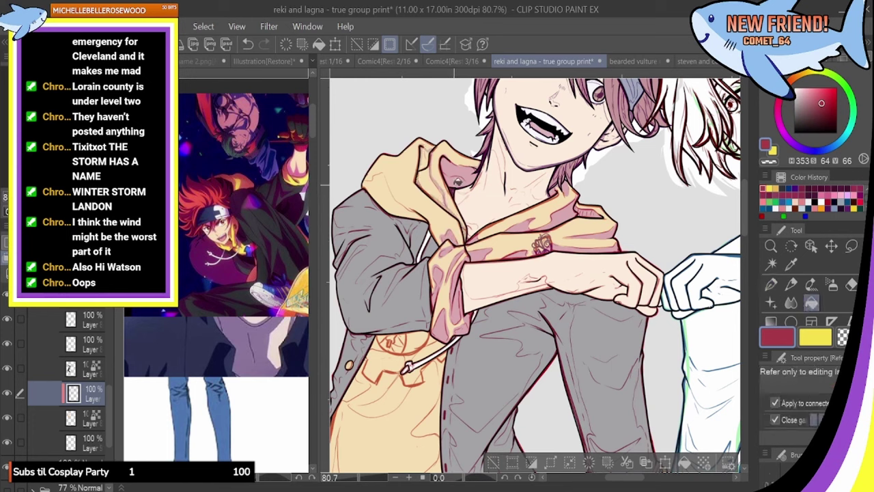
{"action": "key", "text": "e"}
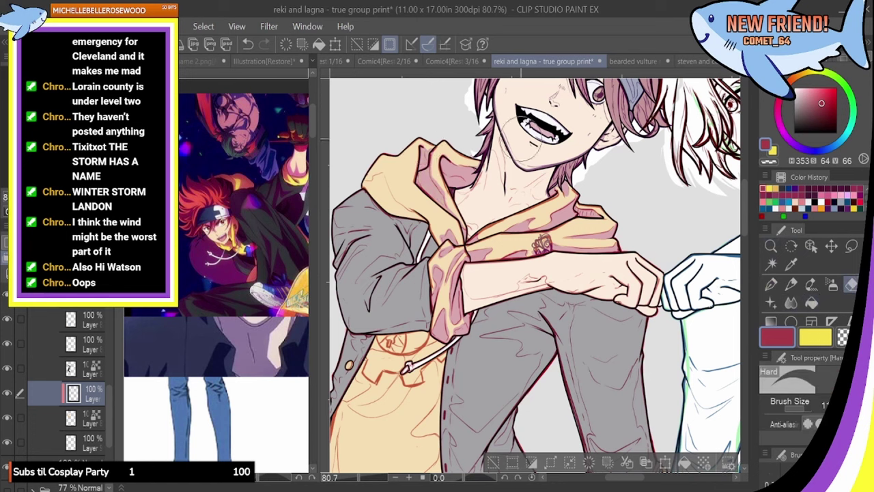
{"action": "left_click_drag", "start_coordinate": [794, 409], "coordinate": [799, 409]}
{"action": "key", "text": "p"}
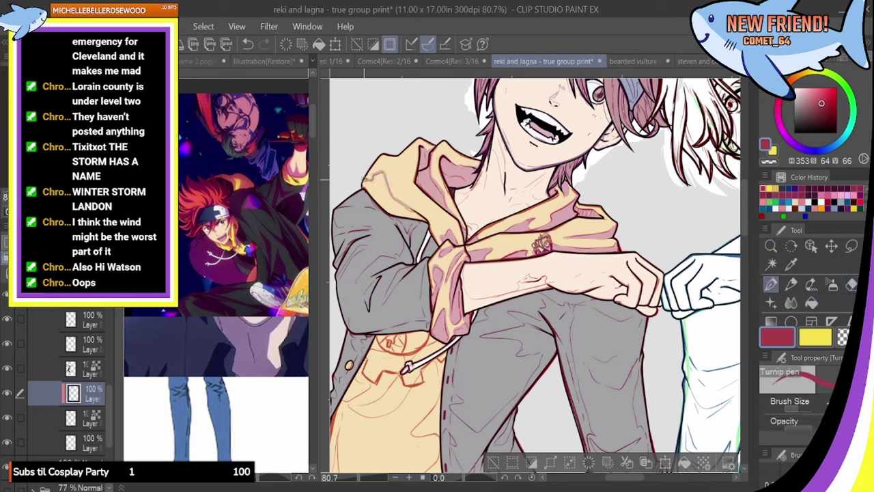
{"action": "left_click_drag", "start_coordinate": [366, 178], "coordinate": [390, 213]}
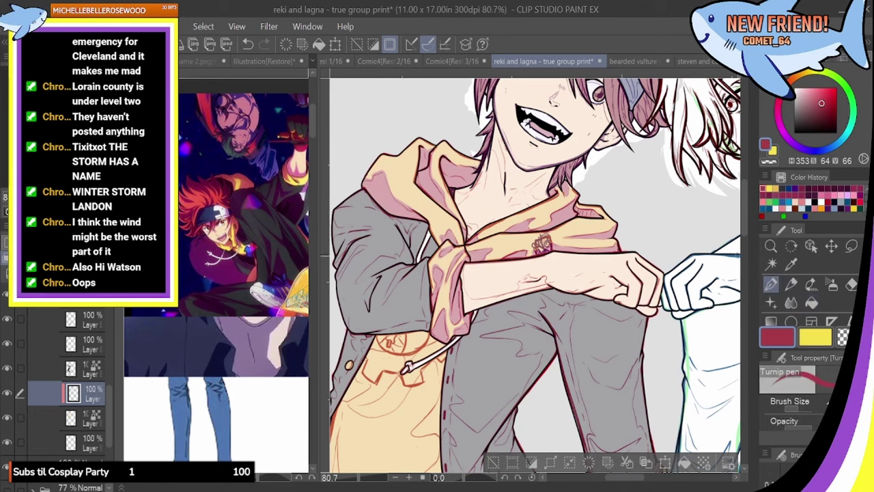
Outline the fold shadows on the lowered arm's rolled yellow cuff with the Turnip pen
{"action": "scroll", "coordinate": [741, 240], "scroll_direction": "down", "scroll_amount": 5}
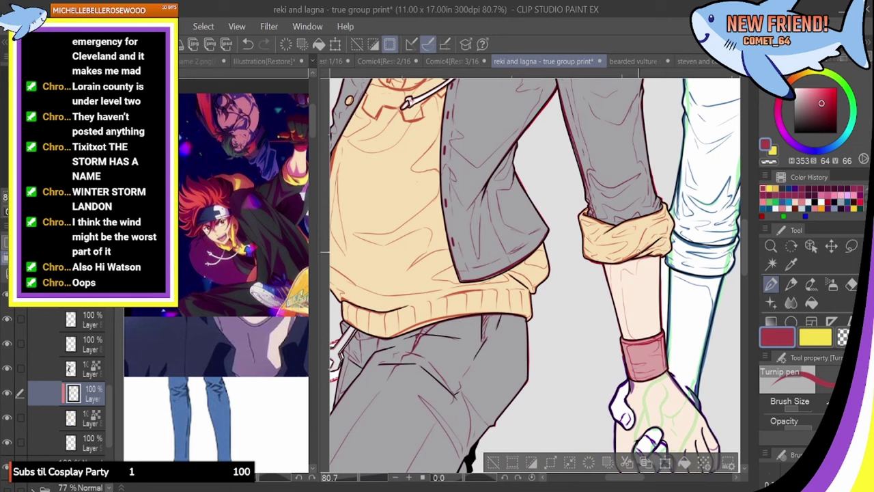
{"action": "left_click_drag", "start_coordinate": [663, 220], "coordinate": [644, 232]}
{"action": "mouse_move", "coordinate": [646, 228]}
{"action": "left_mouse_down"}
{"action": "mouse_move", "coordinate": [623, 256]}
{"action": "mouse_move", "coordinate": [608, 255]}
{"action": "mouse_move", "coordinate": [626, 241]}
{"action": "mouse_move", "coordinate": [585, 256]}
{"action": "left_mouse_up"}
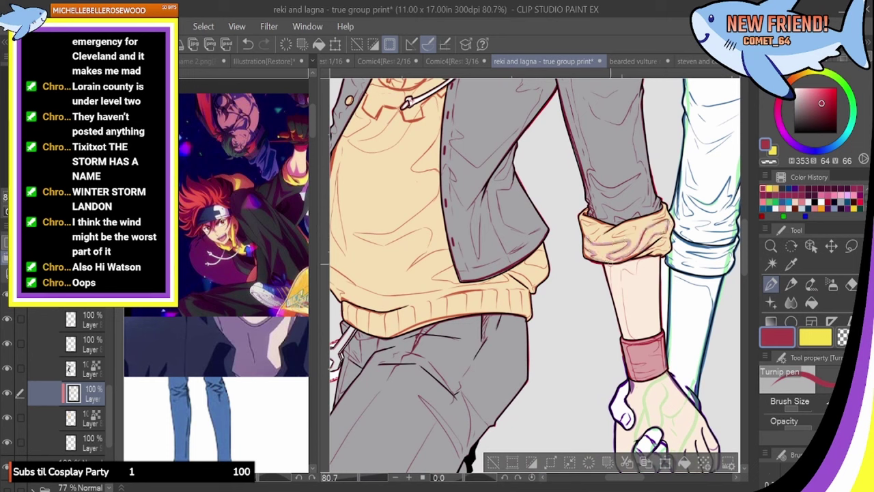
{"action": "left_click_drag", "start_coordinate": [666, 236], "coordinate": [645, 256]}
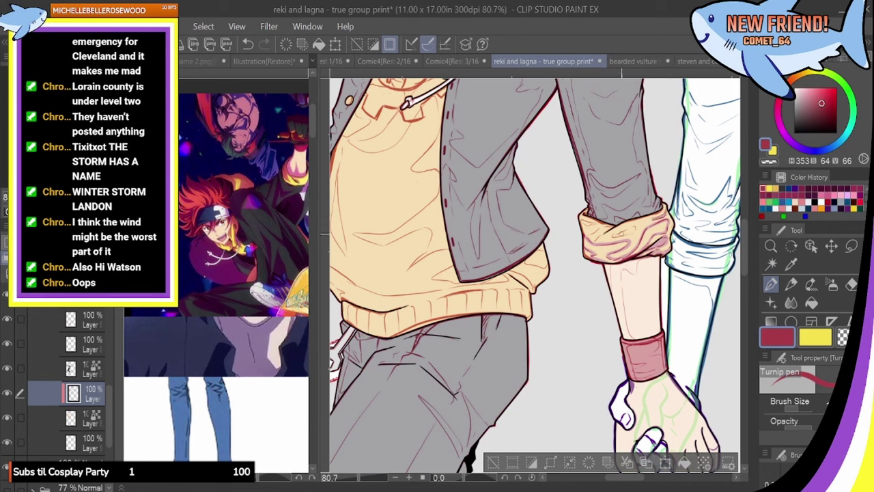
{"action": "left_click_drag", "start_coordinate": [635, 229], "coordinate": [617, 231]}
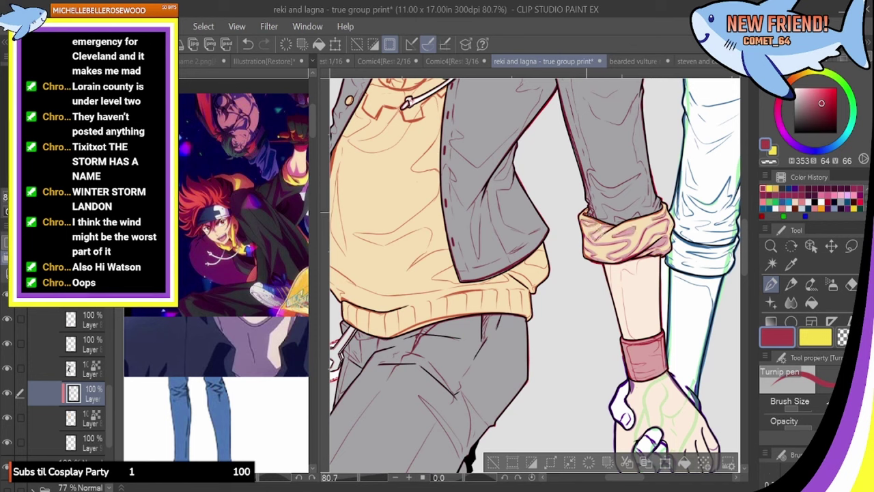
Fill the outlined shadow shapes on the rolled cuff with crimson, undoing the stray fill and closing gaps in the outline
{"action": "key", "text": "g"}
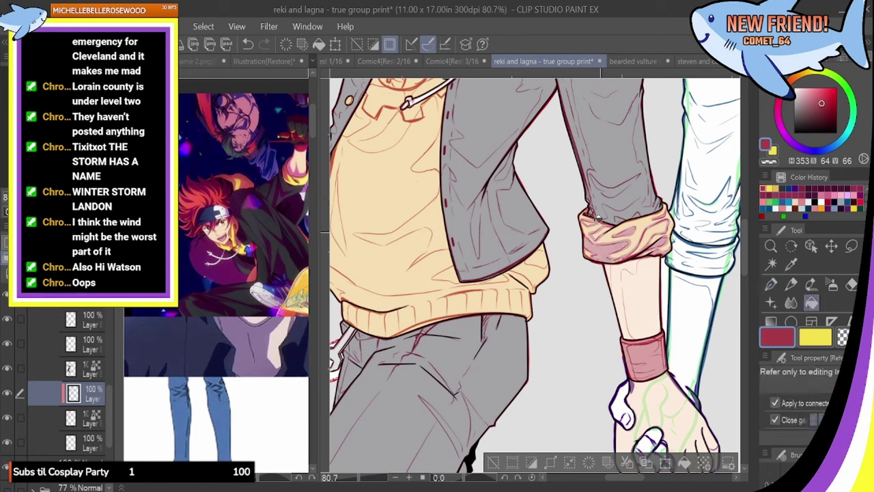
{"action": "left_click", "coordinate": [601, 230]}
{"action": "key", "text": "ctrl+z"}
{"action": "key", "text": "p"}
{"action": "key", "text": "p"}
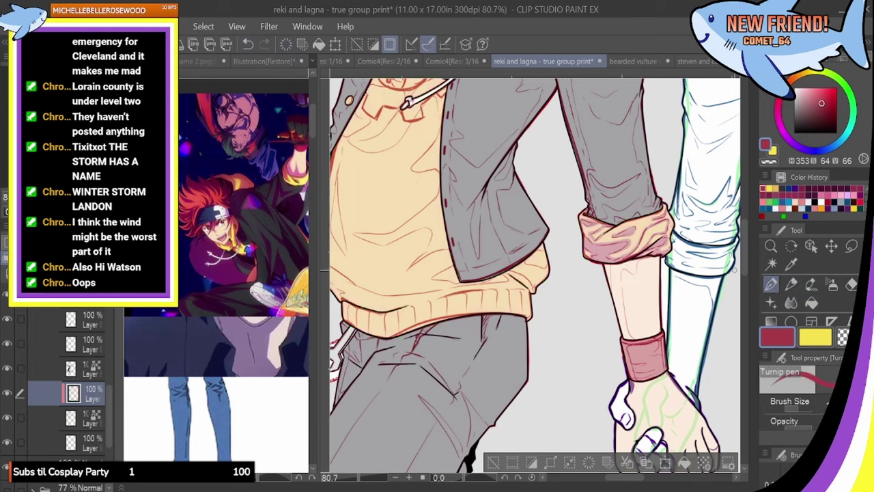
{"action": "key", "text": "g"}
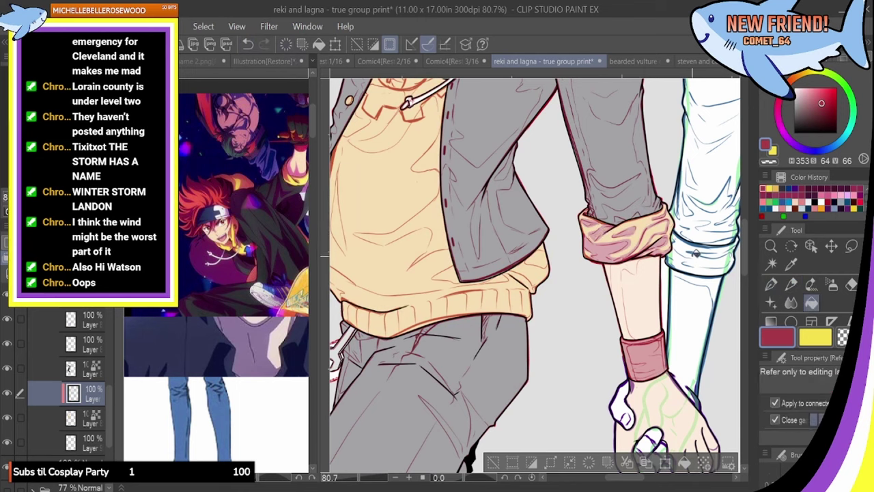
{"action": "left_click", "coordinate": [646, 240]}
{"action": "key", "text": "p"}
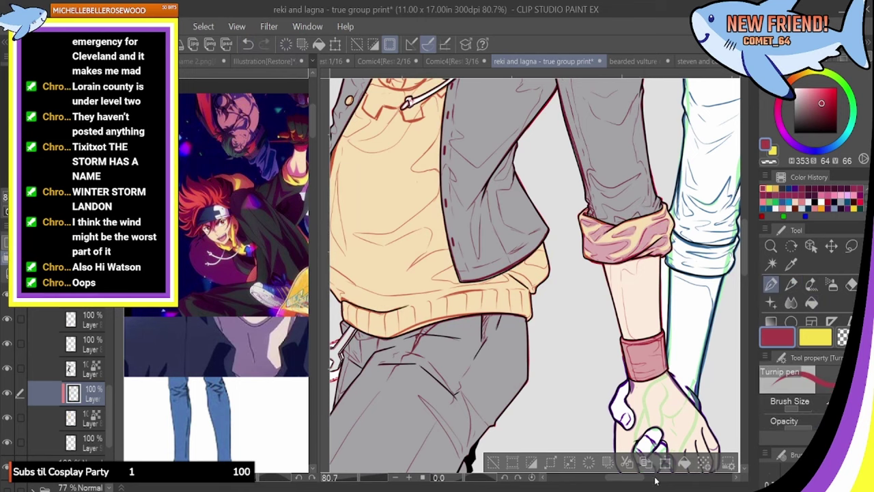
Outline and fill the shadow on the part of the yellow hoodie bulging out beneath the open jacket's lower corner
{"action": "left_click_drag", "start_coordinate": [625, 478], "coordinate": [614, 477]}
{"action": "mouse_move", "coordinate": [629, 285]}
{"action": "left_mouse_down"}
{"action": "mouse_move", "coordinate": [646, 277]}
{"action": "mouse_move", "coordinate": [631, 267]}
{"action": "left_mouse_up"}
{"action": "mouse_move", "coordinate": [625, 266]}
{"action": "left_mouse_down"}
{"action": "mouse_move", "coordinate": [643, 259]}
{"action": "mouse_move", "coordinate": [634, 247]}
{"action": "left_mouse_up"}
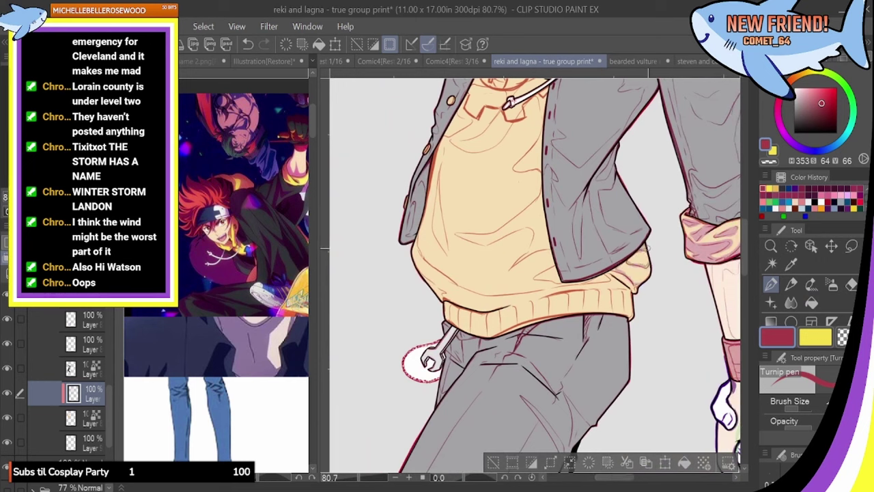
{"action": "left_click_drag", "start_coordinate": [634, 293], "coordinate": [606, 274]}
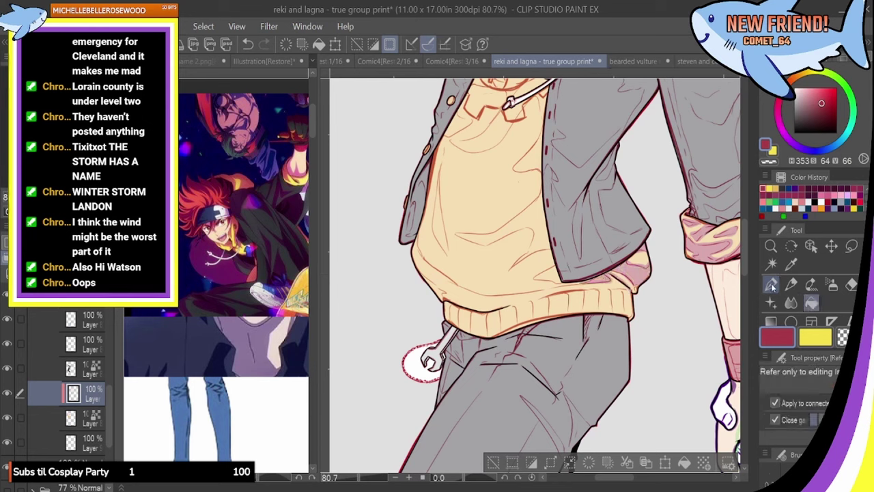
Shade the hoodie's torso folds and ribbed hem with crimson, undoing the stray fill and cleaning up the shadow edges
{"action": "mouse_move", "coordinate": [538, 278]}
{"action": "left_mouse_down"}
{"action": "mouse_move", "coordinate": [555, 267]}
{"action": "mouse_move", "coordinate": [512, 271]}
{"action": "mouse_move", "coordinate": [522, 231]}
{"action": "mouse_move", "coordinate": [474, 243]}
{"action": "mouse_move", "coordinate": [545, 188]}
{"action": "mouse_move", "coordinate": [513, 171]}
{"action": "mouse_move", "coordinate": [543, 128]}
{"action": "mouse_move", "coordinate": [532, 97]}
{"action": "mouse_move", "coordinate": [475, 151]}
{"action": "mouse_move", "coordinate": [439, 138]}
{"action": "left_mouse_up"}
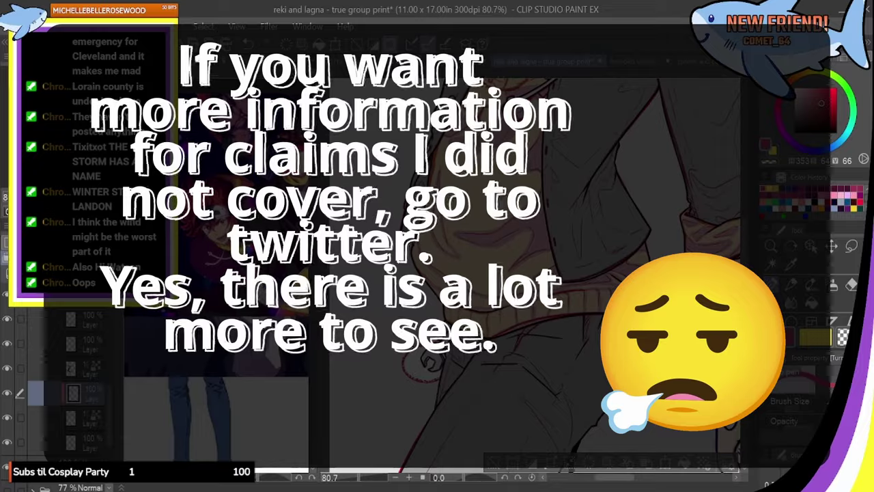
{"action": "key", "text": "g"}
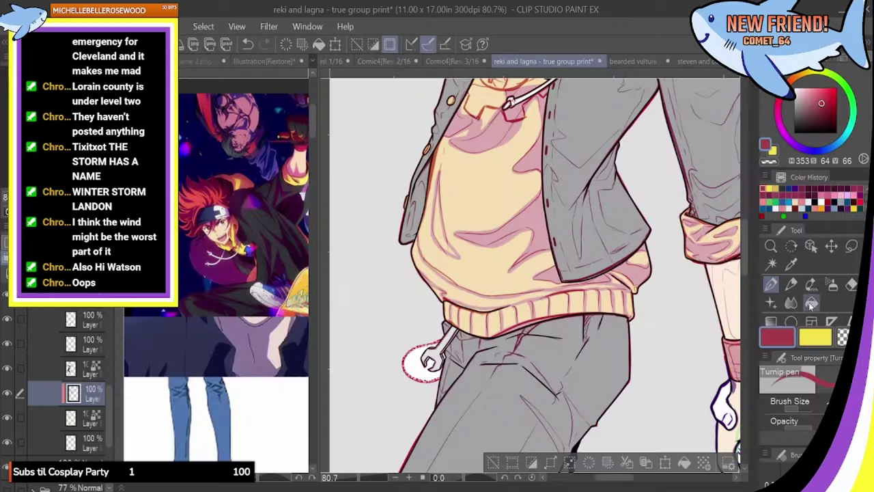
{"action": "left_click", "coordinate": [248, 45]}
{"action": "left_click", "coordinate": [771, 285]}
{"action": "key", "text": "g"}
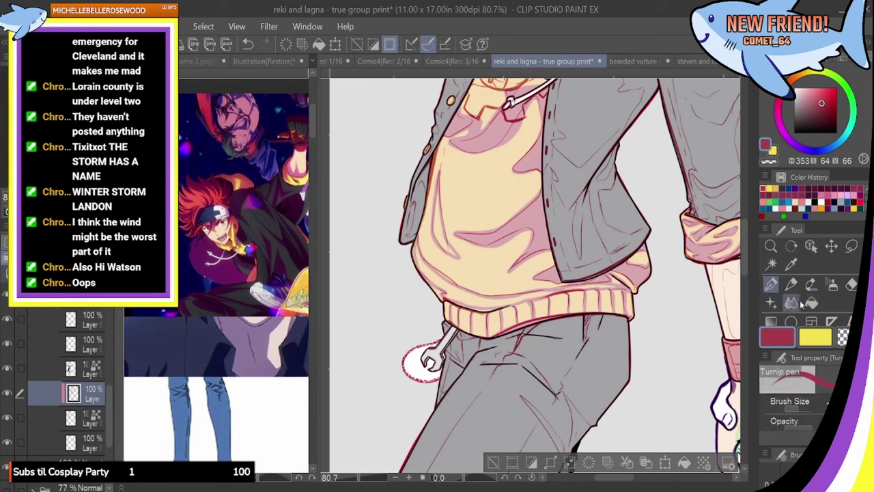
{"action": "key", "text": "p"}
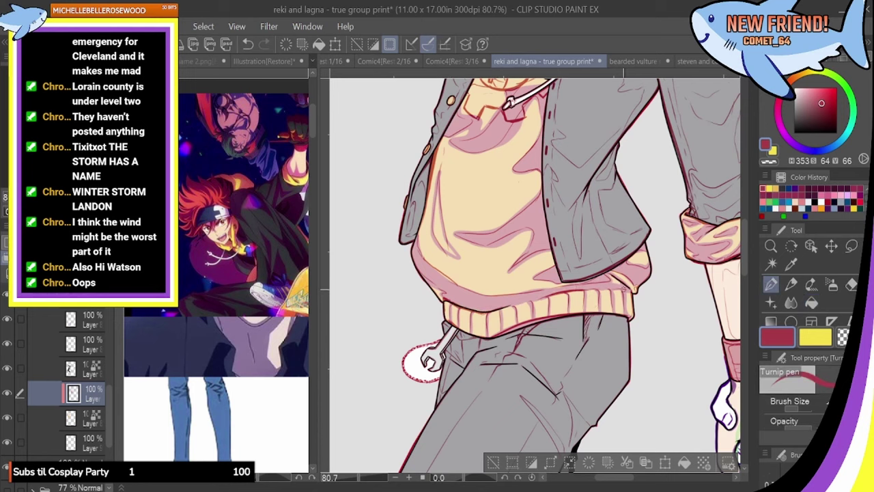
{"action": "key", "text": "e"}
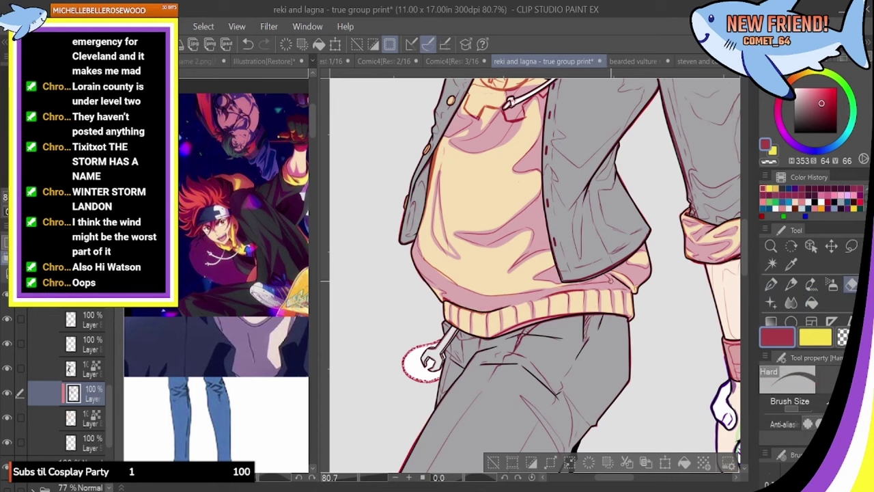
{"action": "key", "text": "p"}
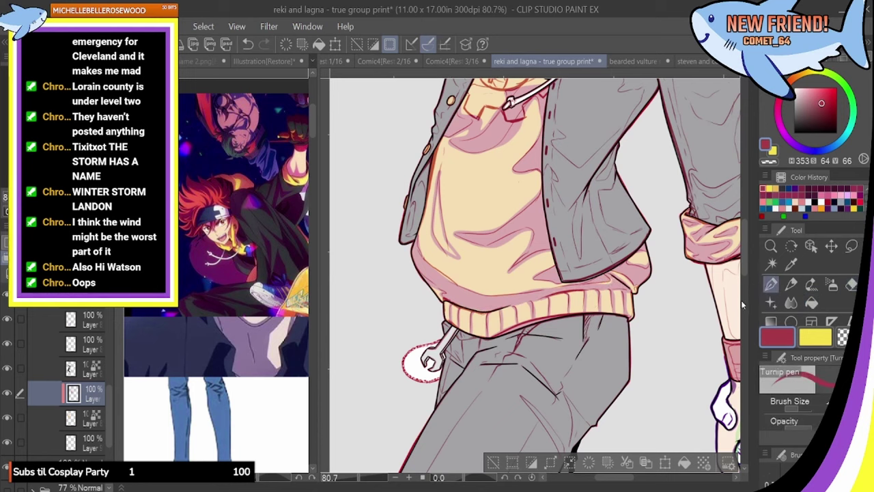
Outline and fill the shadow cast on the hoodie's chest beneath the bent sleeve, around the circular emblem
{"action": "scroll", "coordinate": [744, 247], "scroll_direction": "up", "scroll_amount": 3}
{"action": "key", "text": "e"}
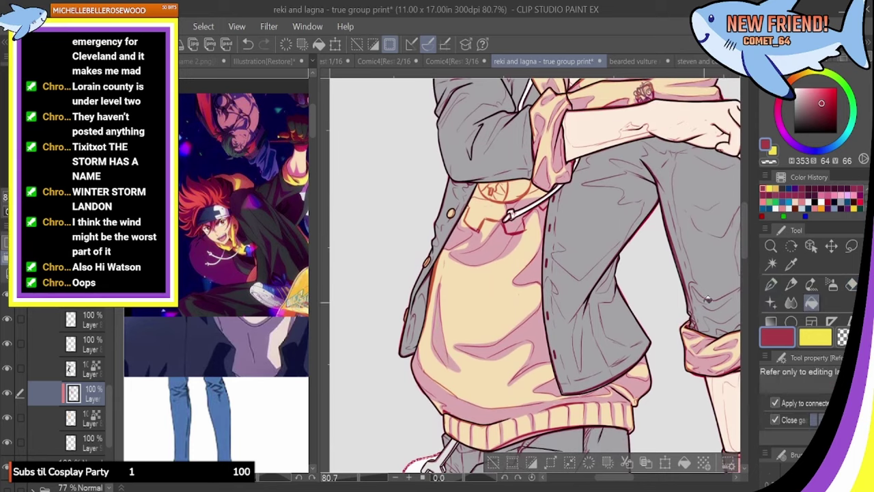
{"action": "key", "text": "p"}
{"action": "scroll", "coordinate": [744, 239], "scroll_direction": "up", "scroll_amount": 2}
{"action": "scroll", "coordinate": [744, 240], "scroll_direction": "down", "scroll_amount": 1}
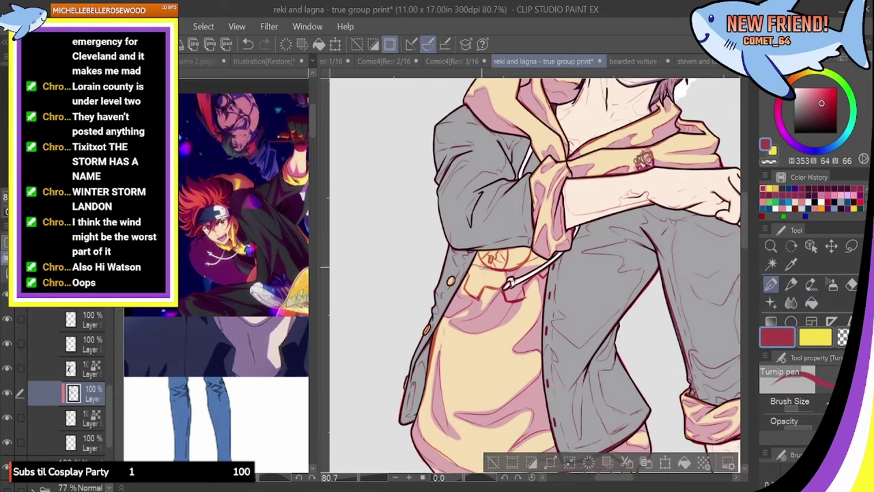
{"action": "left_click_drag", "start_coordinate": [535, 257], "coordinate": [551, 258]}
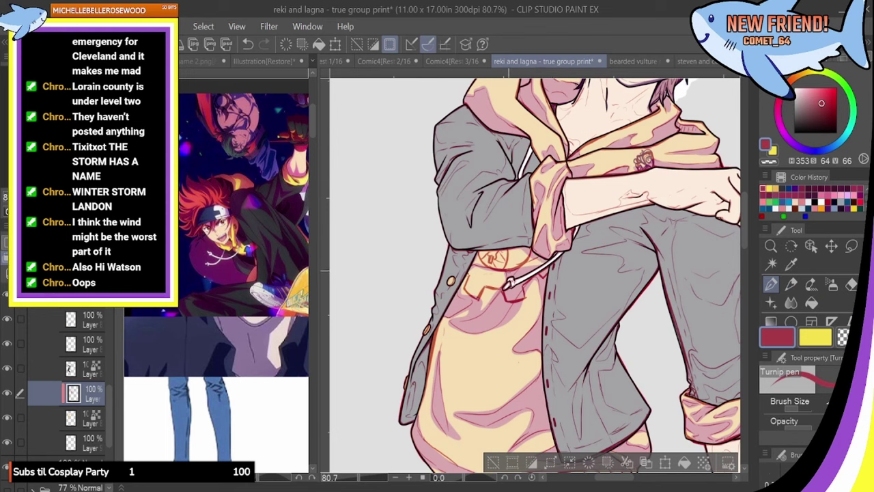
{"action": "left_click", "coordinate": [811, 302]}
{"action": "left_click", "coordinate": [535, 256]}
{"action": "left_click", "coordinate": [771, 285]}
{"action": "mouse_move", "coordinate": [473, 272]}
{"action": "left_mouse_down"}
{"action": "mouse_move", "coordinate": [427, 354]}
{"action": "mouse_move", "coordinate": [437, 337]}
{"action": "left_mouse_up"}
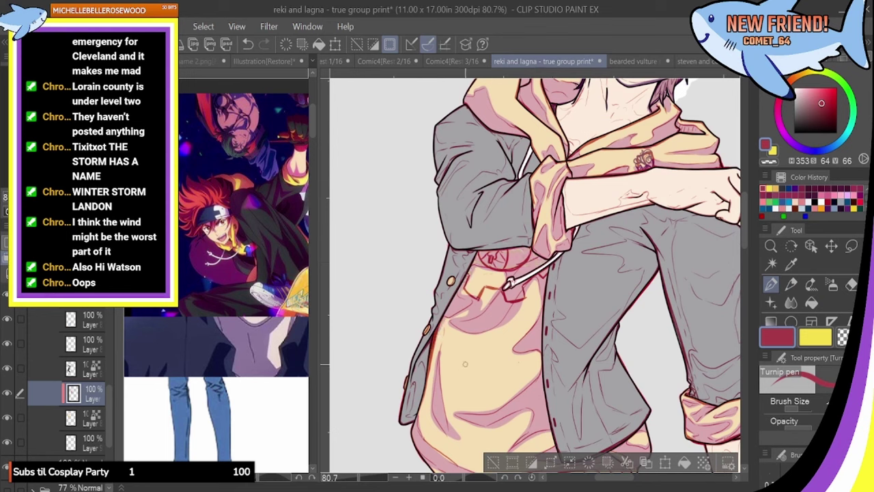
Extend the crimson shadow down the hoodie along the open jacket's buttonhole edge
{"action": "left_click_drag", "start_coordinate": [541, 352], "coordinate": [542, 371]}
{"action": "left_click_drag", "start_coordinate": [539, 294], "coordinate": [538, 343]}
{"action": "scroll", "coordinate": [543, 321], "scroll_direction": "down", "scroll_amount": 3}
{"action": "left_click_drag", "start_coordinate": [549, 307], "coordinate": [555, 325]}
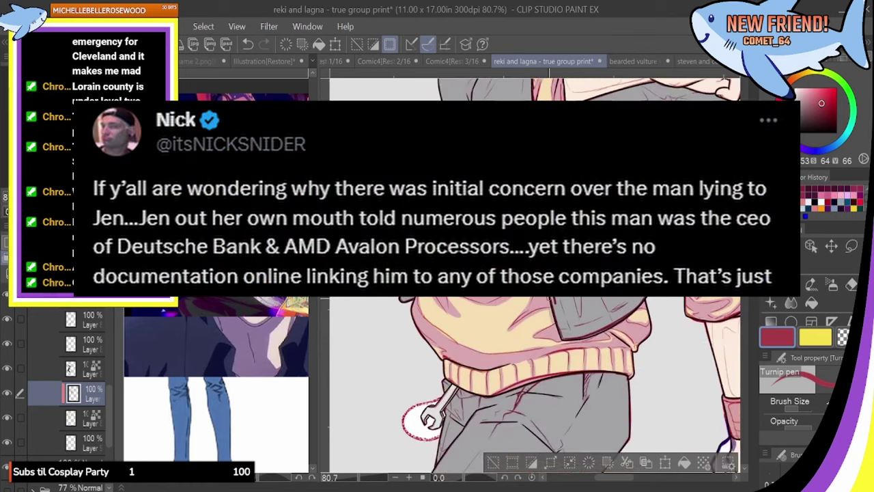
Show the character's colours at full strength without the rough sketch, and reselect the hoodie's shading layer
{"action": "scroll", "coordinate": [536, 386], "scroll_direction": "down", "scroll_amount": 5}
{"action": "scroll", "coordinate": [536, 386], "scroll_direction": "left", "scroll_amount": 5}
{"action": "scroll", "coordinate": [536, 386], "scroll_direction": "up", "scroll_amount": 5}
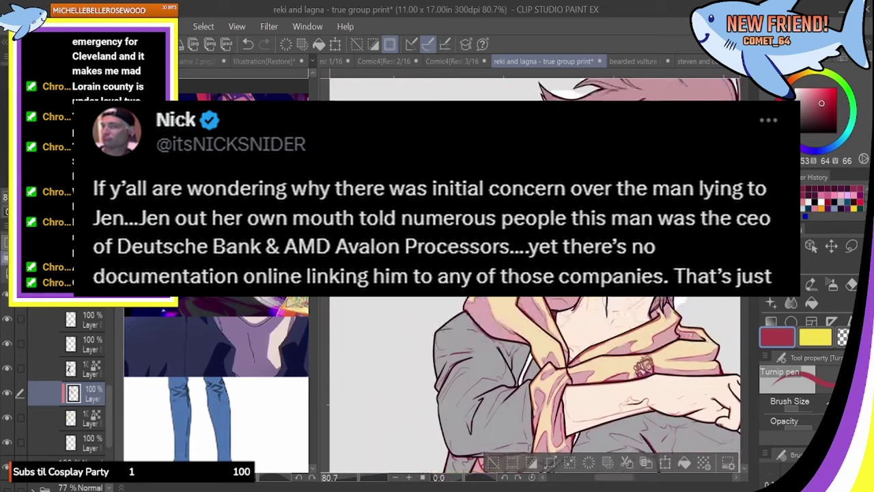
{"action": "scroll", "coordinate": [536, 386], "scroll_direction": "down", "scroll_amount": 3}
{"action": "left_click_drag", "start_coordinate": [108, 405], "coordinate": [110, 425]}
{"action": "left_click", "coordinate": [89, 405]}
{"action": "left_click", "coordinate": [100, 246]}
{"action": "left_click", "coordinate": [97, 388]}
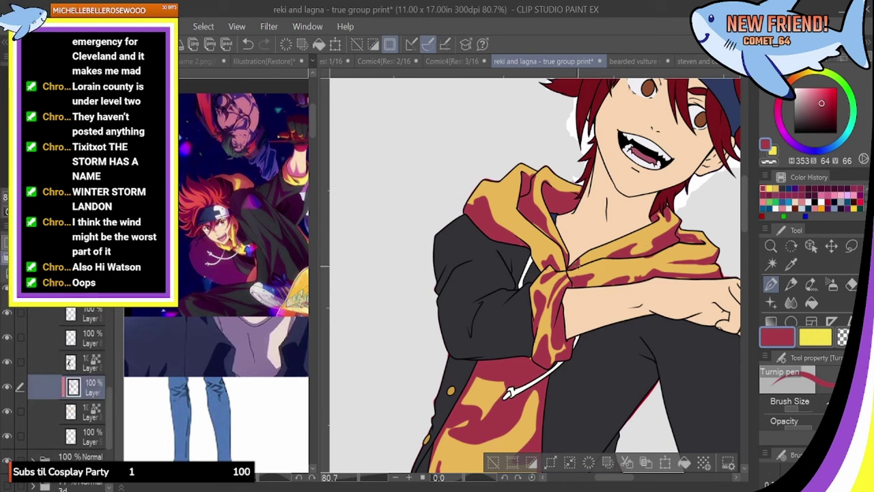
Touch up the crimson shadow shapes on the hoodie's hood where it drapes over the shoulder, alternating between pen and eraser
{"action": "key", "text": "e"}
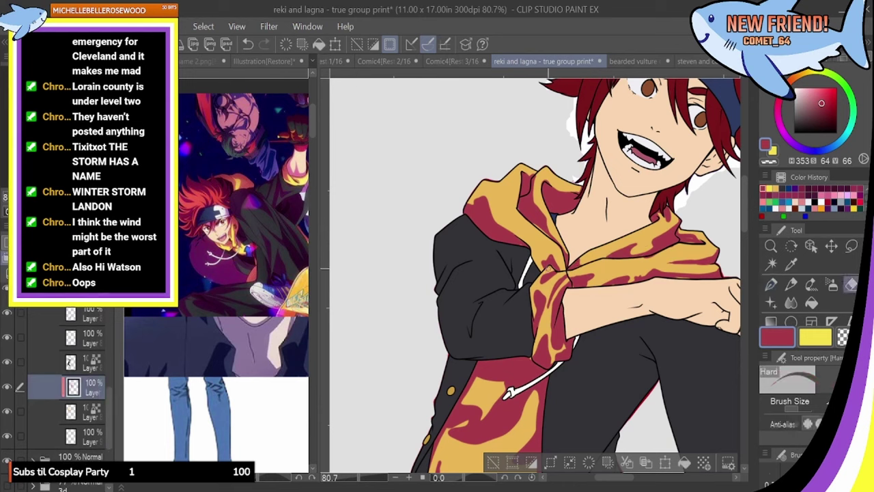
{"action": "key", "text": "p"}
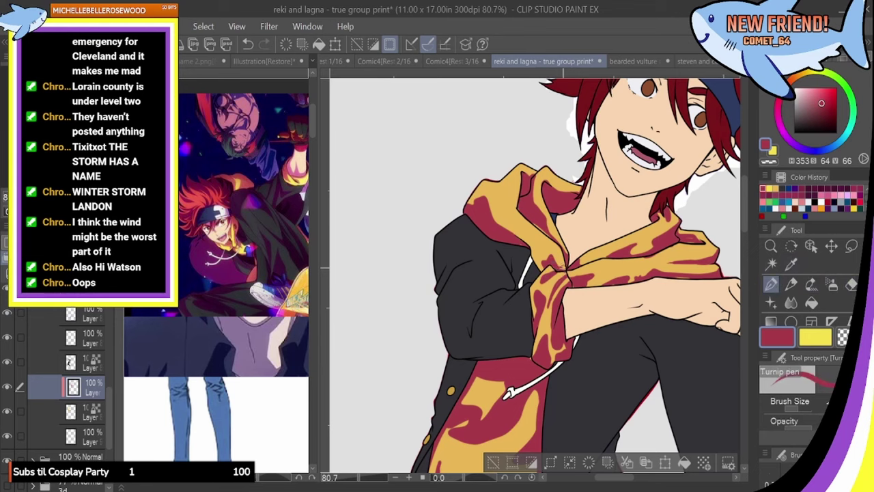
{"action": "key", "text": "e"}
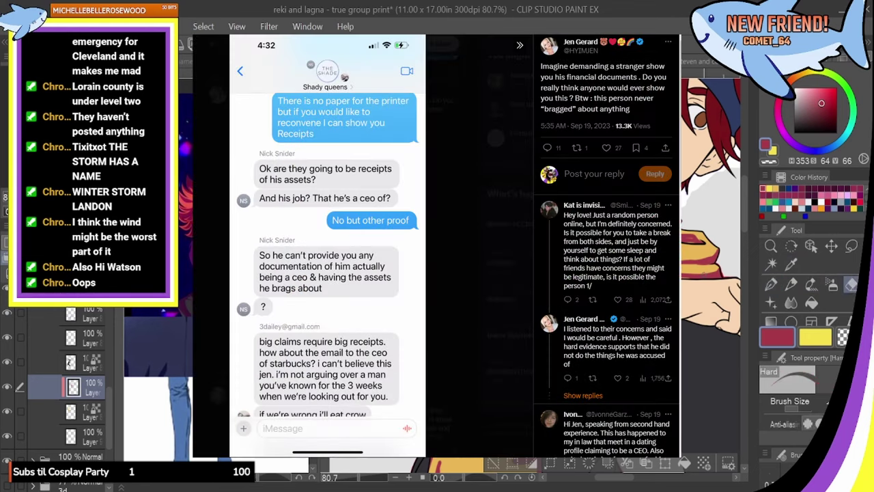
{"action": "key", "text": "p"}
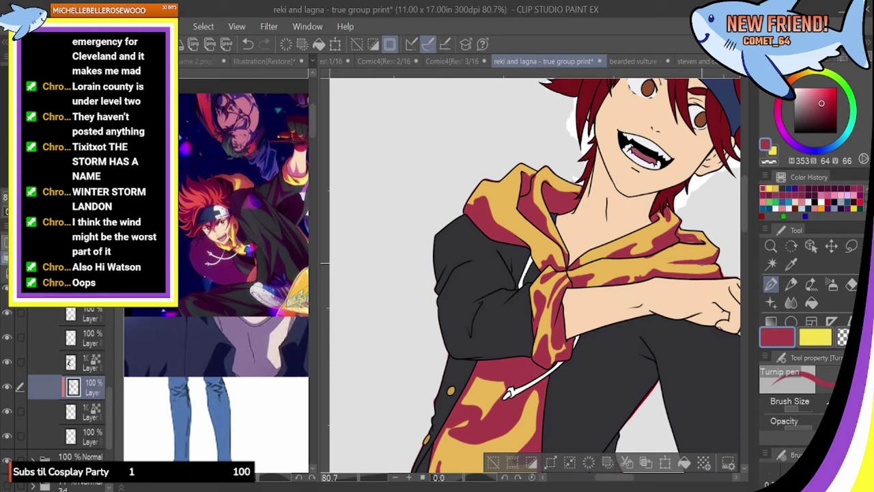
{"action": "left_click_drag", "start_coordinate": [667, 262], "coordinate": [720, 247]}
Clean up the crimson shadow edges down the hoodie's torso and on the rolled cuff of the lowered sleeve
{"action": "key", "text": "e"}
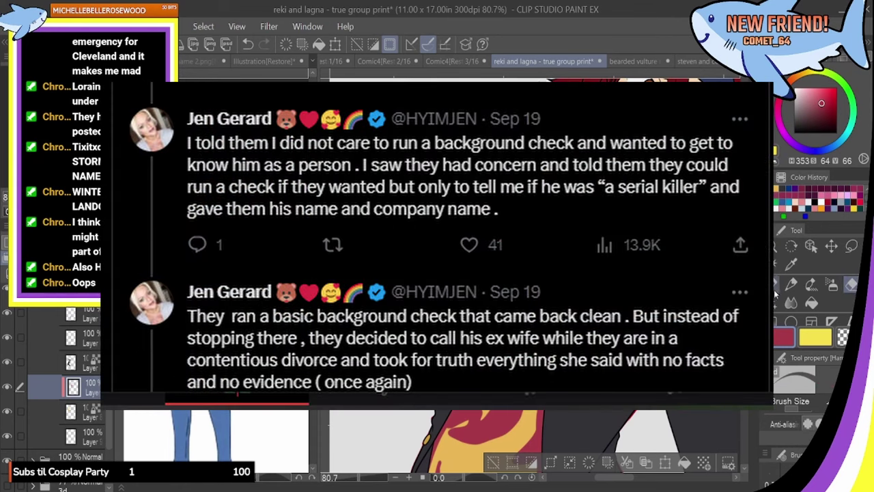
{"action": "left_click", "coordinate": [775, 285]}
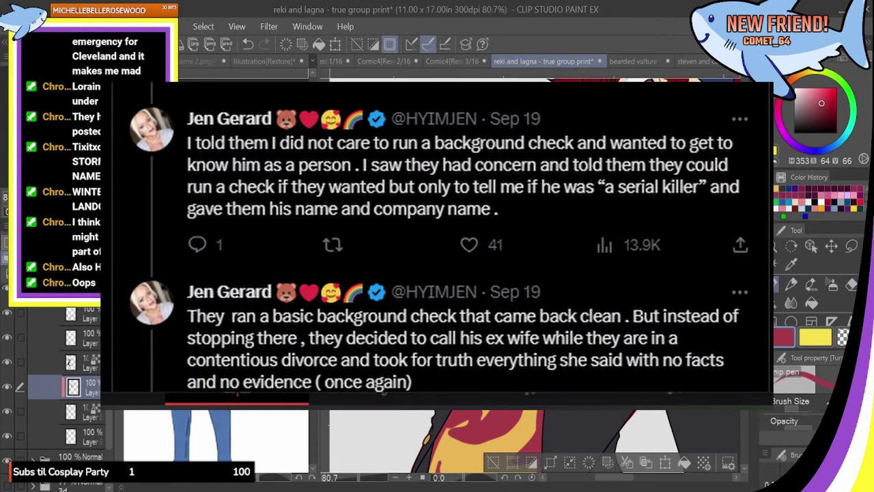
{"action": "left_click", "coordinate": [852, 285]}
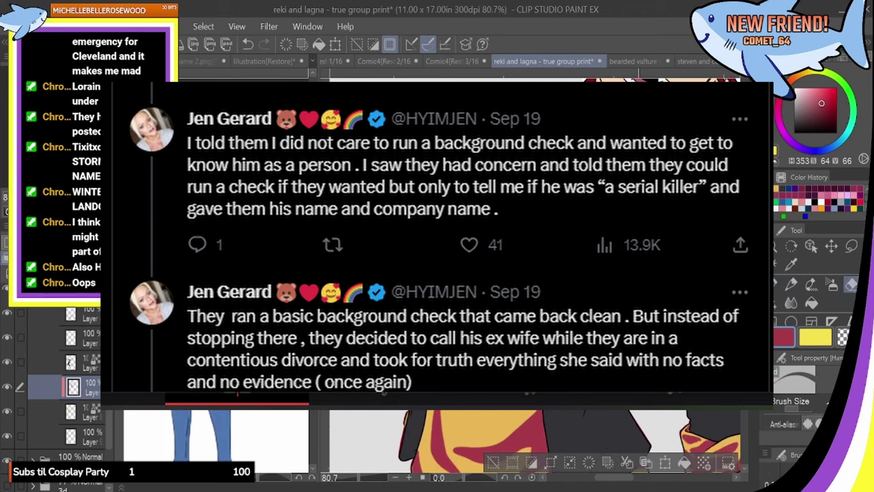
{"action": "left_click", "coordinate": [773, 285]}
{"action": "left_click_drag", "start_coordinate": [744, 234], "coordinate": [744, 260]}
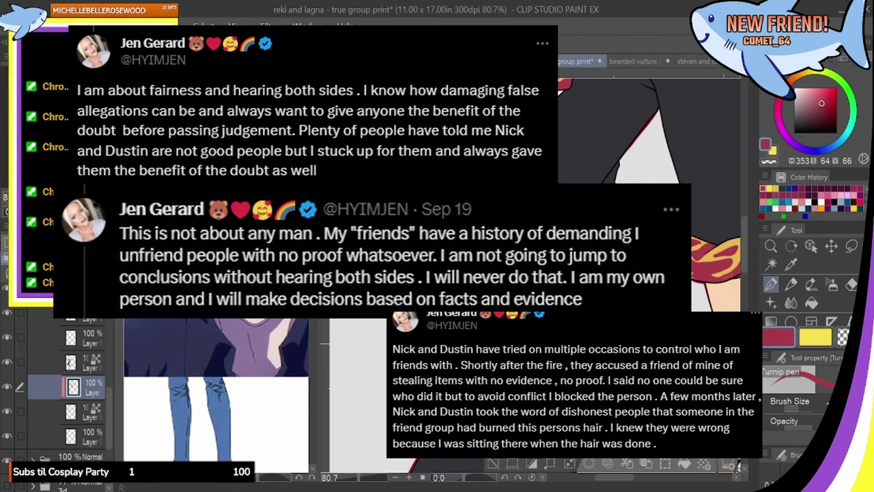
{"action": "key", "text": "e"}
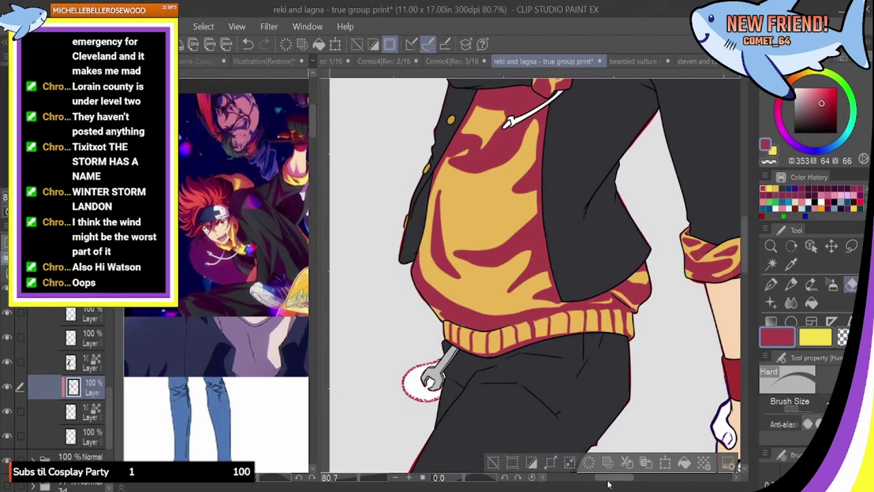
{"action": "left_click_drag", "start_coordinate": [606, 479], "coordinate": [617, 479]}
{"action": "key", "text": "p"}
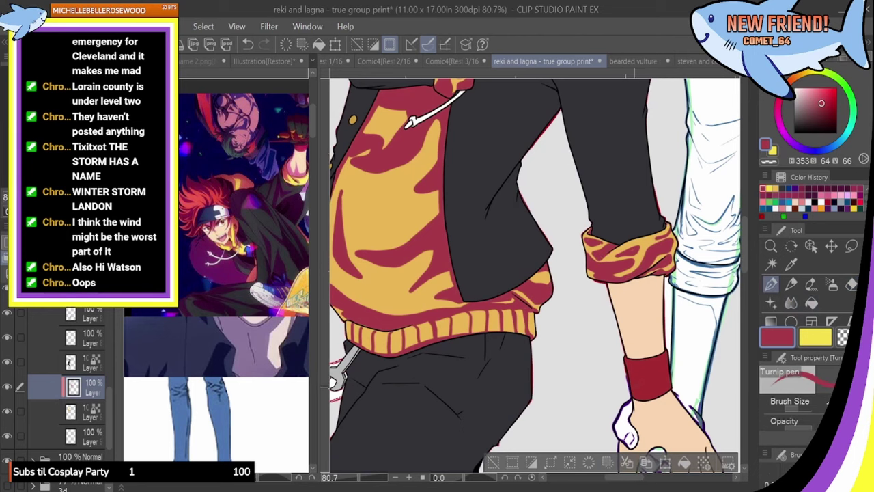
Sample the coral red from the reference artwork and lock the transparent pixels of the hoodie's shading layer
{"action": "key", "text": "ctrl+0"}
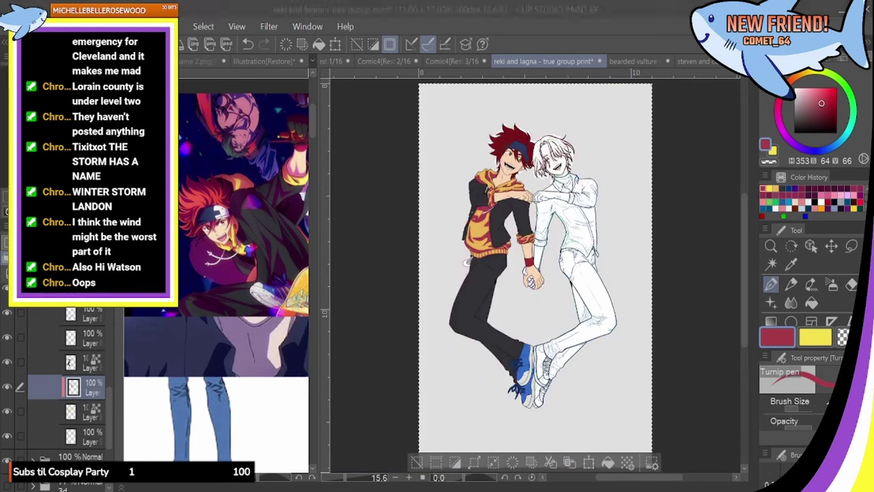
{"action": "left_click_drag", "start_coordinate": [640, 477], "coordinate": [645, 477]}
{"action": "left_click", "coordinate": [791, 263]}
{"action": "left_click", "coordinate": [285, 176]}
{"action": "left_click", "coordinate": [286, 178]}
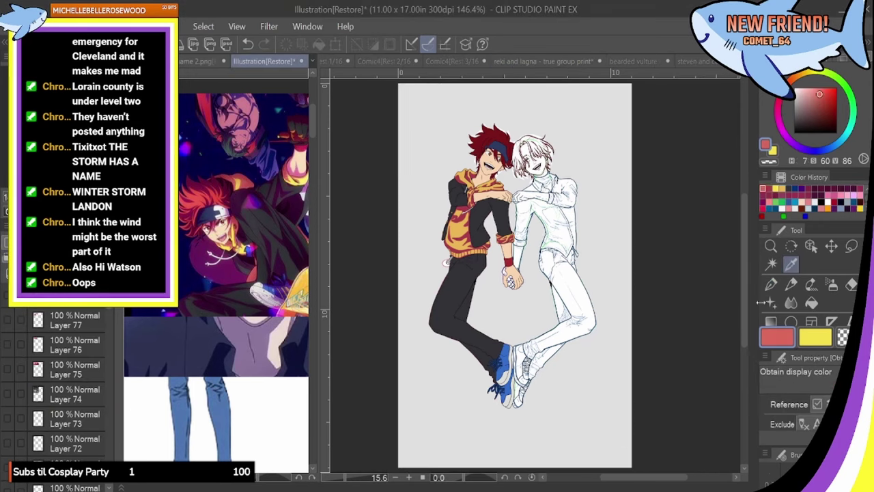
{"action": "left_click", "coordinate": [657, 287]}
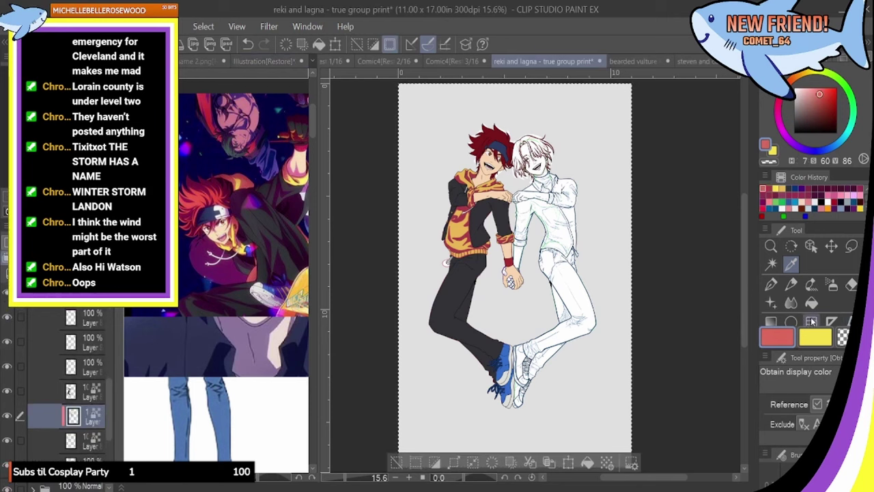
Tint the hoodie's crimson shadows with a coral foreground-to-transparent gradient, undoing the first pass
{"action": "left_click", "coordinate": [770, 321]}
{"action": "left_click", "coordinate": [782, 358]}
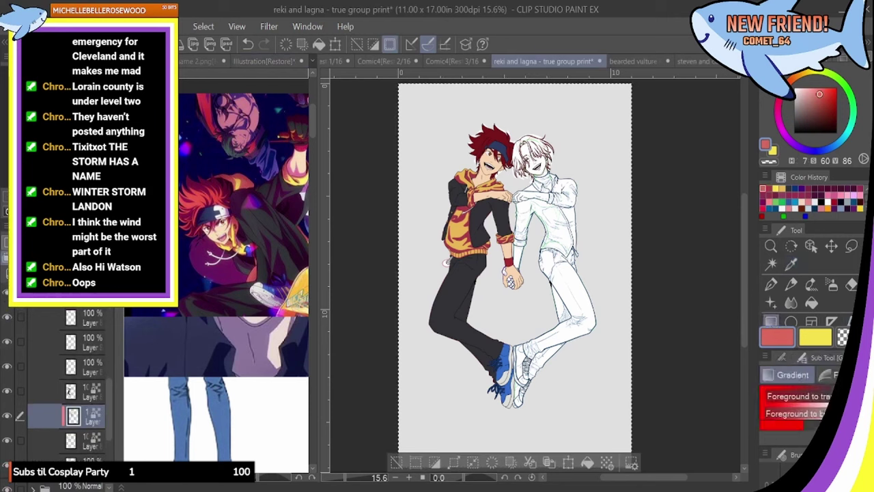
{"action": "left_click", "coordinate": [783, 358]}
{"action": "left_click", "coordinate": [851, 358]}
{"action": "left_click", "coordinate": [811, 394]}
{"action": "left_click", "coordinate": [783, 358]}
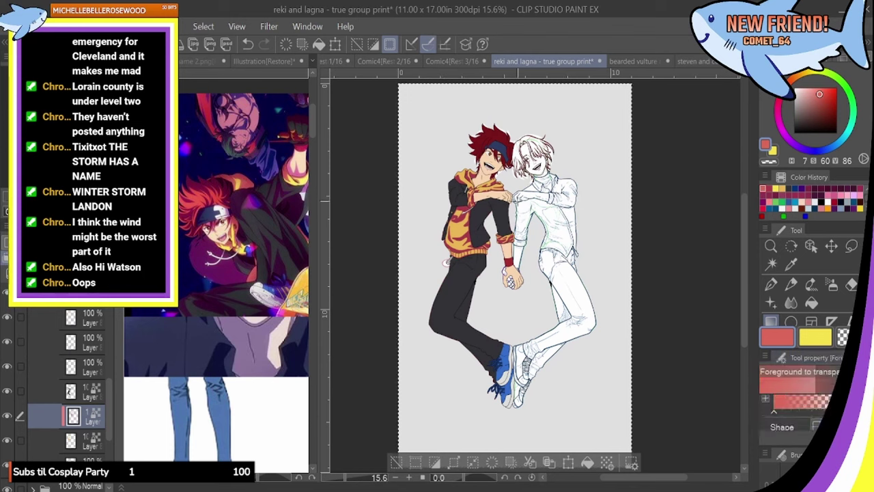
{"action": "left_click_drag", "start_coordinate": [513, 197], "coordinate": [357, 380]}
{"action": "left_click", "coordinate": [248, 45]}
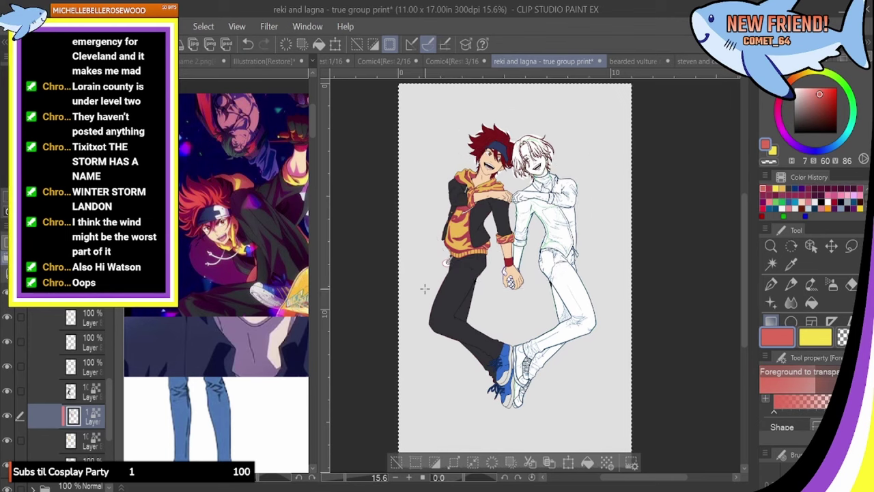
{"action": "key", "text": "ctrl+alt+0"}
{"action": "left_click_drag", "start_coordinate": [410, 273], "coordinate": [697, 273]}
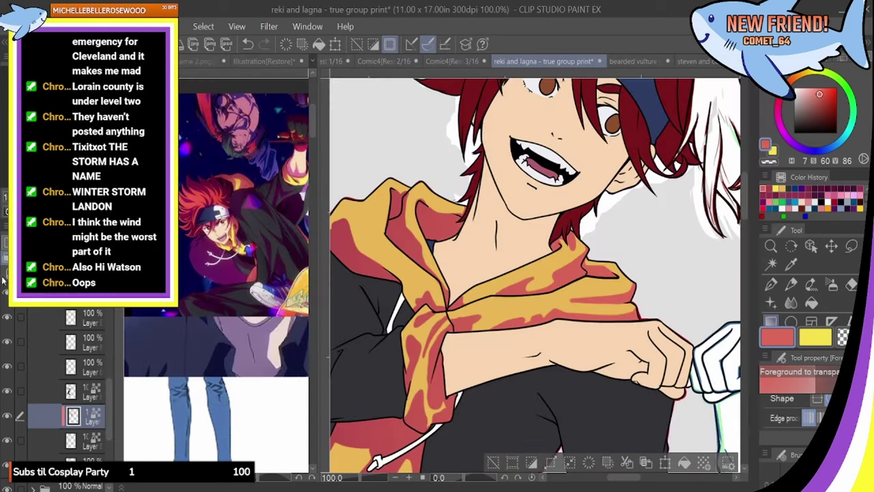
Add a new clipped layer above the hoodie's shading and clear the selection
{"action": "left_click", "coordinate": [6, 258]}
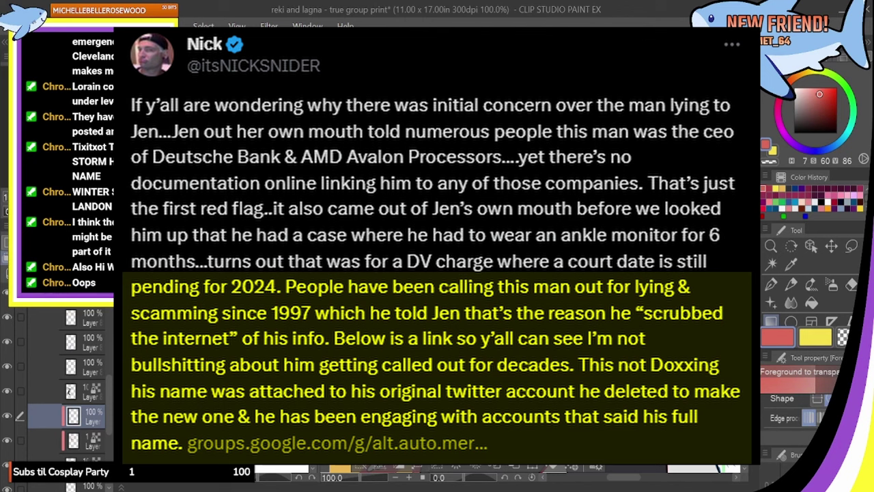
{"action": "key", "text": "ctrl+d"}
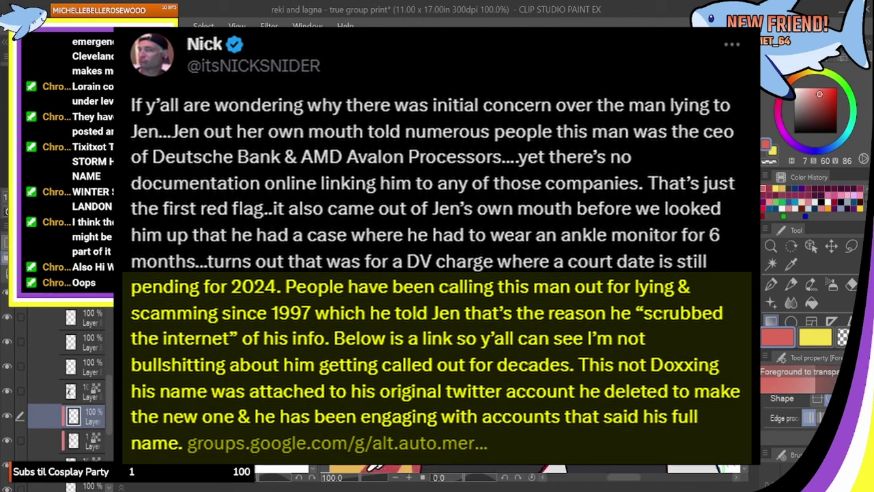
{"action": "key", "text": "ctrl+z"}
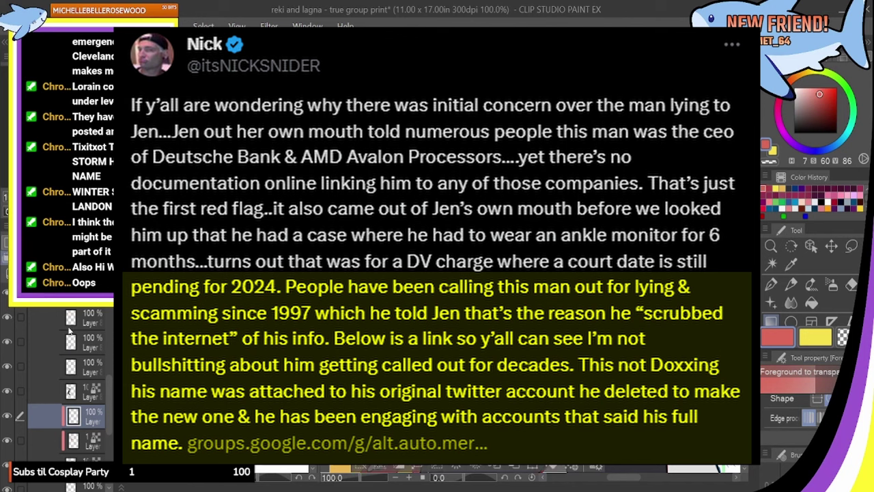
{"action": "key", "text": "ctrl+d"}
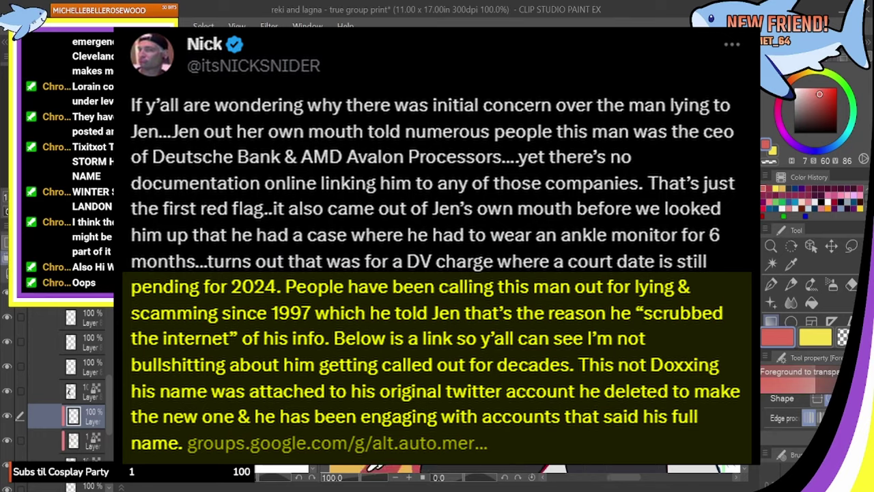
{"action": "key", "text": "ctrl+0"}
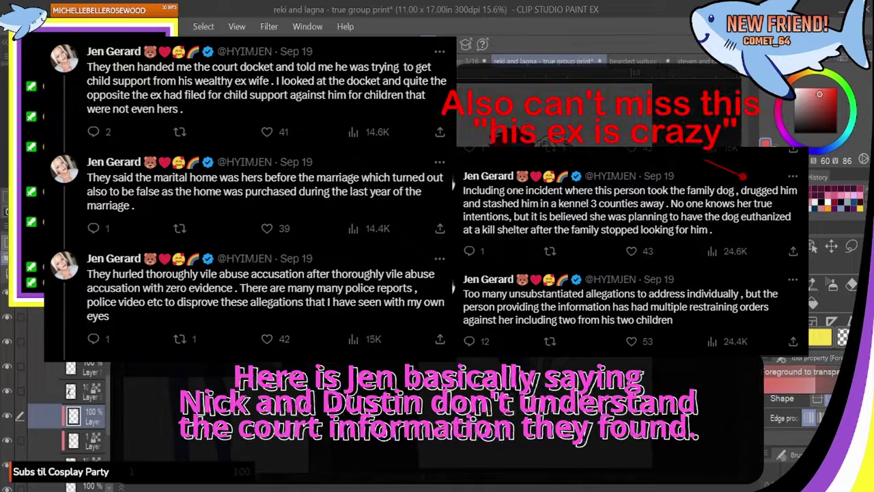
{"action": "scroll", "coordinate": [575, 260], "scroll_direction": "down", "scroll_amount": 3}
{"action": "scroll", "coordinate": [574, 259], "scroll_direction": "up", "scroll_amount": 5}
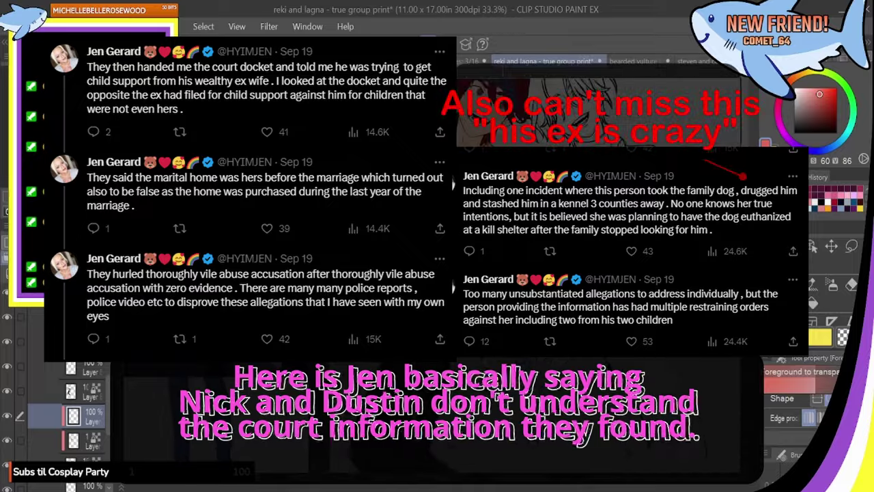
{"action": "scroll", "coordinate": [556, 247], "scroll_direction": "up", "scroll_amount": 4}
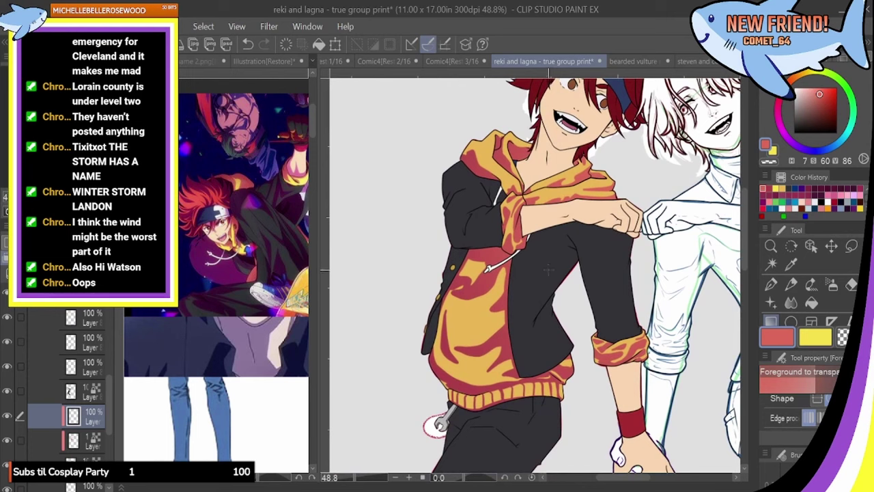
Switch the Turnip pen to the bright yellow and add another layer clipped to the hoodie above the shading
{"action": "left_click", "coordinate": [772, 285]}
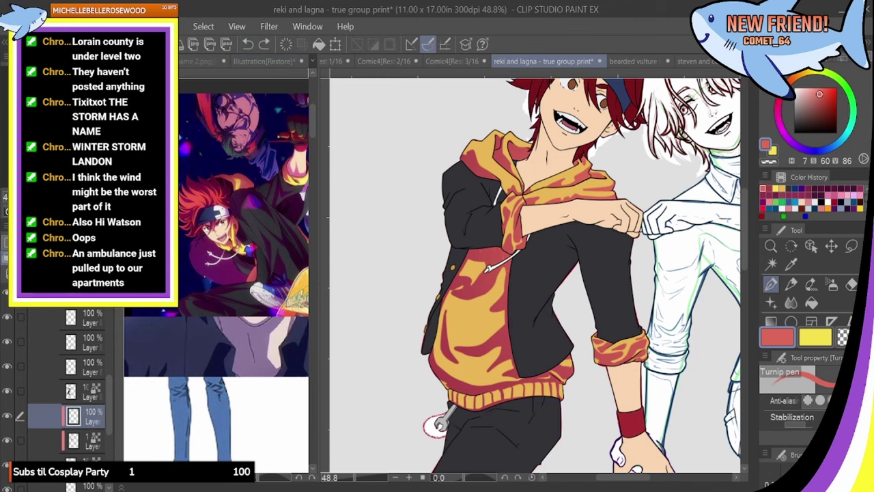
{"action": "left_click_drag", "start_coordinate": [540, 260], "coordinate": [494, 294]}
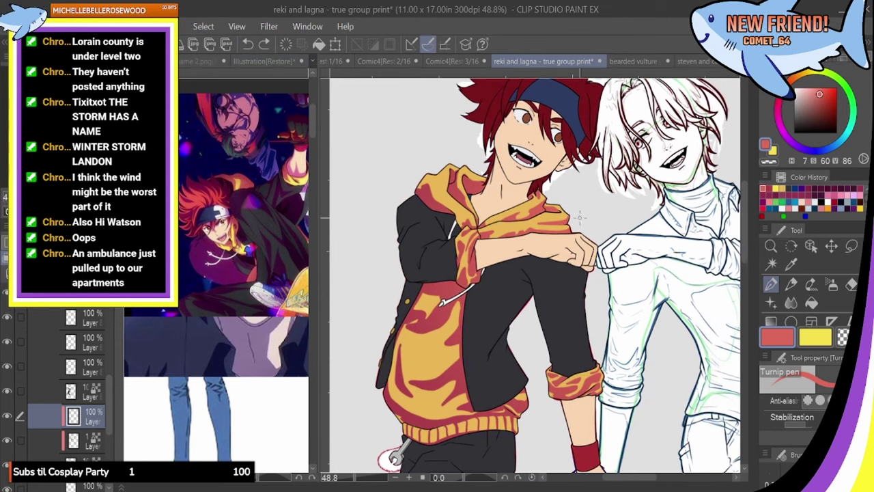
{"action": "left_click", "coordinate": [774, 151]}
{"action": "left_click", "coordinate": [9, 275]}
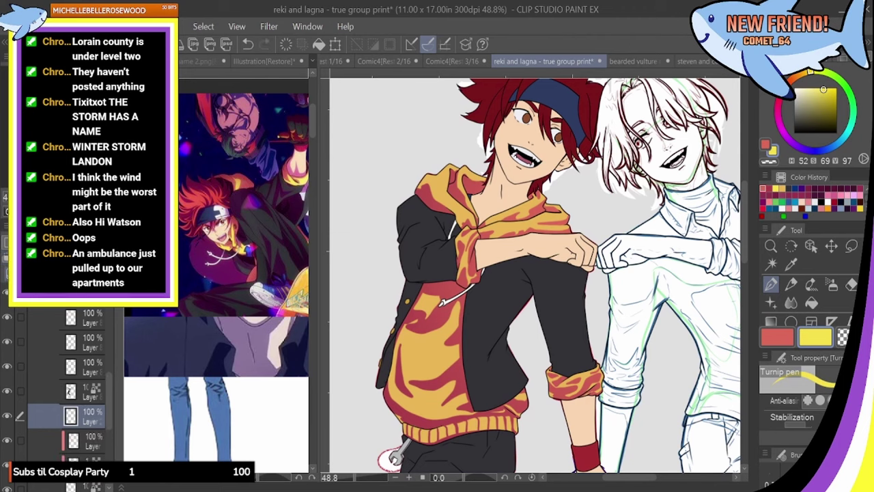
{"action": "left_click", "coordinate": [6, 259]}
Paint bright yellow highlights along the hood folds on the shoulder above the bent forearm
{"action": "key", "text": "ctrl+plus"}
{"action": "key", "text": "ctrl+plus"}
{"action": "key", "text": "ctrl+plus"}
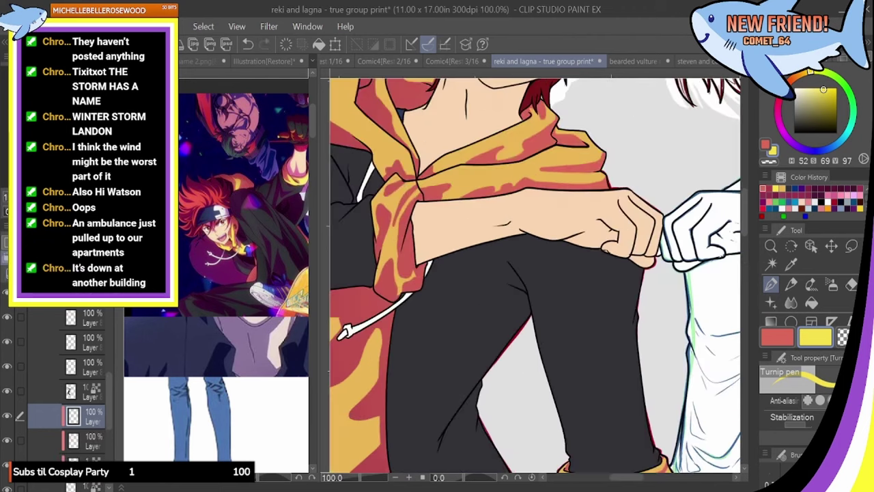
{"action": "mouse_move", "coordinate": [554, 146]}
{"action": "left_mouse_down"}
{"action": "mouse_move", "coordinate": [573, 171]}
{"action": "mouse_move", "coordinate": [564, 287]}
{"action": "mouse_move", "coordinate": [541, 292]}
{"action": "mouse_move", "coordinate": [601, 292]}
{"action": "left_mouse_up"}
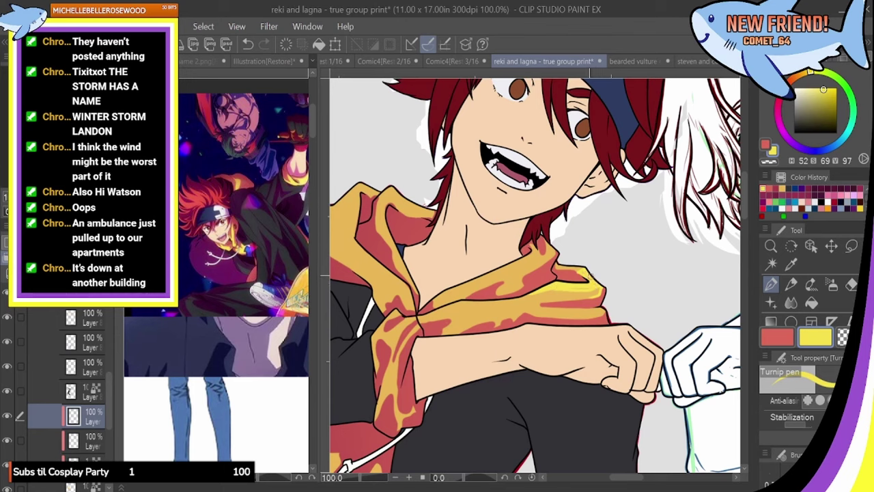
{"action": "left_click_drag", "start_coordinate": [603, 308], "coordinate": [571, 308]}
{"action": "scroll", "coordinate": [594, 314], "scroll_direction": "up", "scroll_amount": 2}
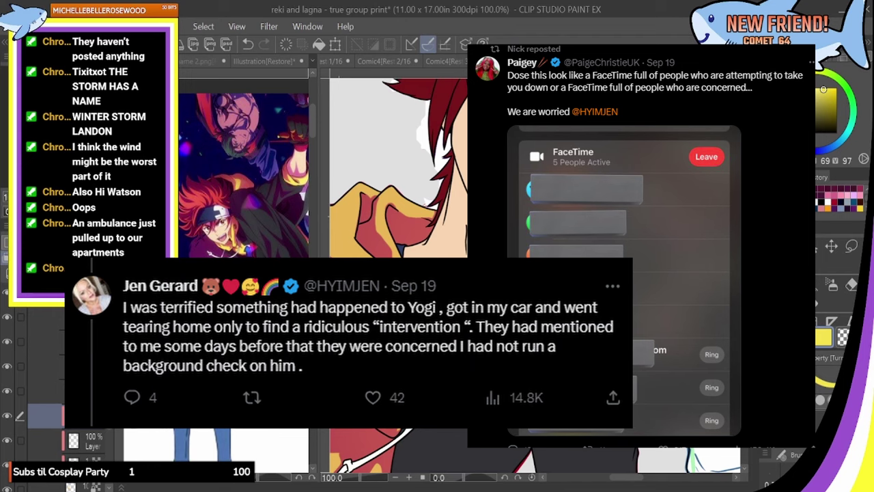
{"action": "left_click", "coordinate": [851, 285]}
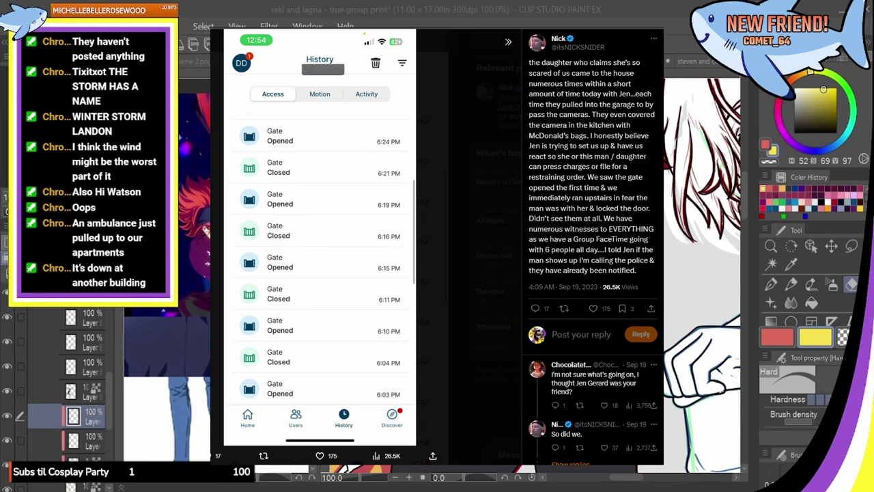
Adjust the Blur brush size and soften the yellow highlights on the hood's shoulder folds
{"action": "key", "text": "j"}
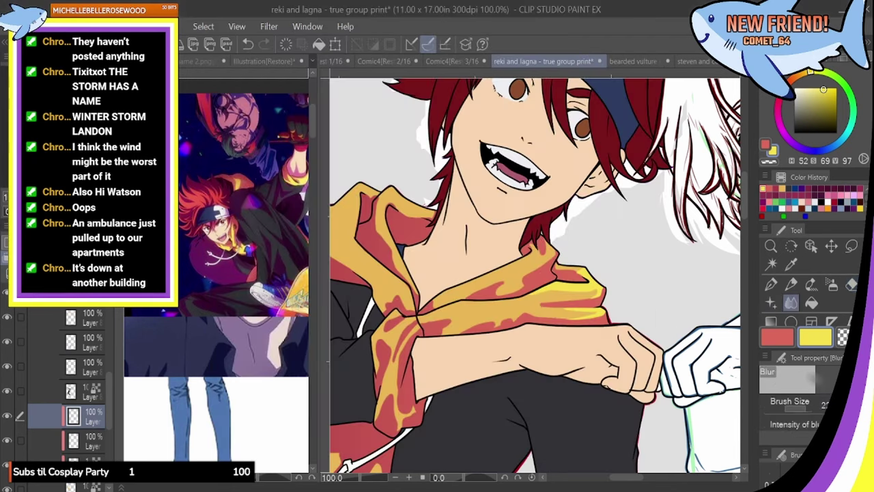
{"action": "left_click_drag", "start_coordinate": [800, 409], "coordinate": [801, 410]}
{"action": "left_click_drag", "start_coordinate": [583, 268], "coordinate": [599, 270]}
{"action": "left_click_drag", "start_coordinate": [593, 312], "coordinate": [537, 310]}
{"action": "left_click_drag", "start_coordinate": [597, 296], "coordinate": [536, 294]}
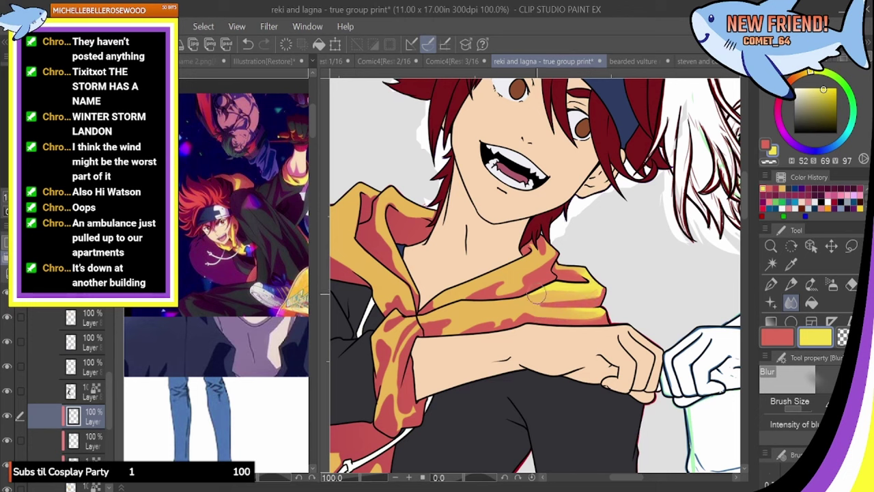
Paint bright yellow highlights on the hood's upper fold beside the neck and ready the Blur tool to soften them
{"action": "key", "text": "p"}
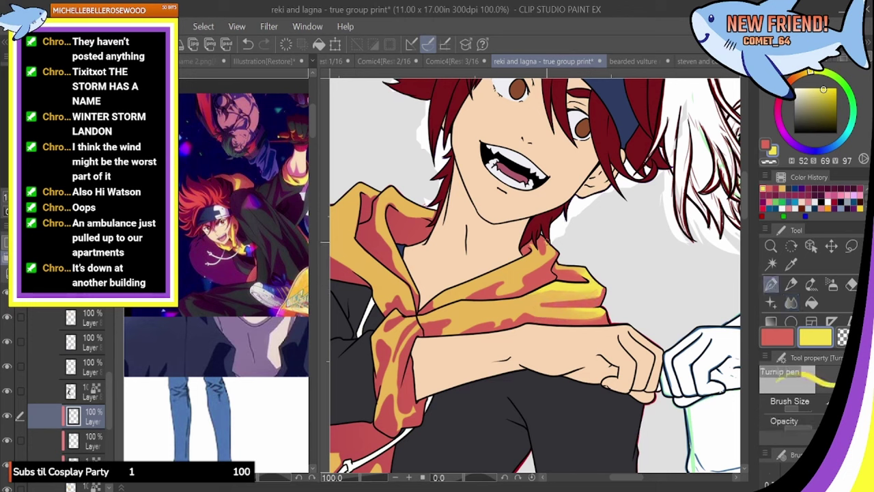
{"action": "mouse_move", "coordinate": [541, 257]}
{"action": "left_mouse_down"}
{"action": "mouse_move", "coordinate": [509, 294]}
{"action": "mouse_move", "coordinate": [497, 291]}
{"action": "left_mouse_up"}
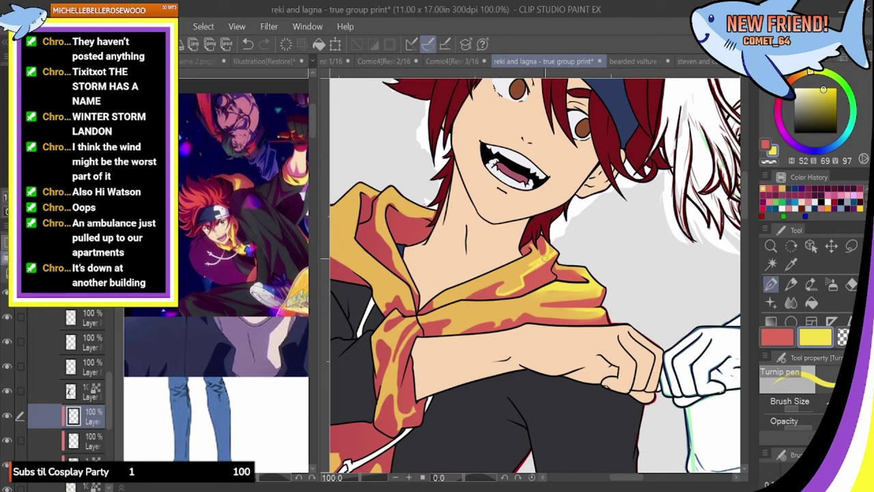
{"action": "key", "text": "j"}
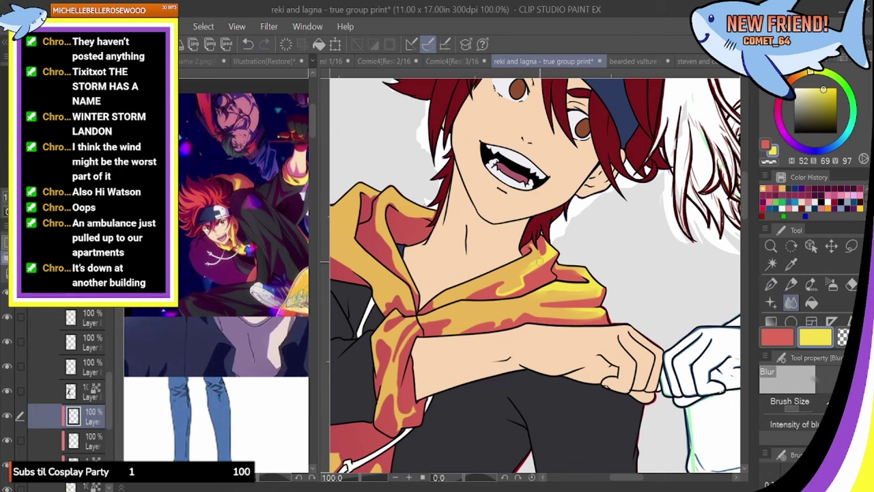
Continue the yellow highlights down the collar fold toward the neckline and soften them with Blur
{"action": "left_click", "coordinate": [772, 285]}
{"action": "left_click_drag", "start_coordinate": [617, 478], "coordinate": [610, 477]}
{"action": "left_click_drag", "start_coordinate": [540, 299], "coordinate": [559, 288]}
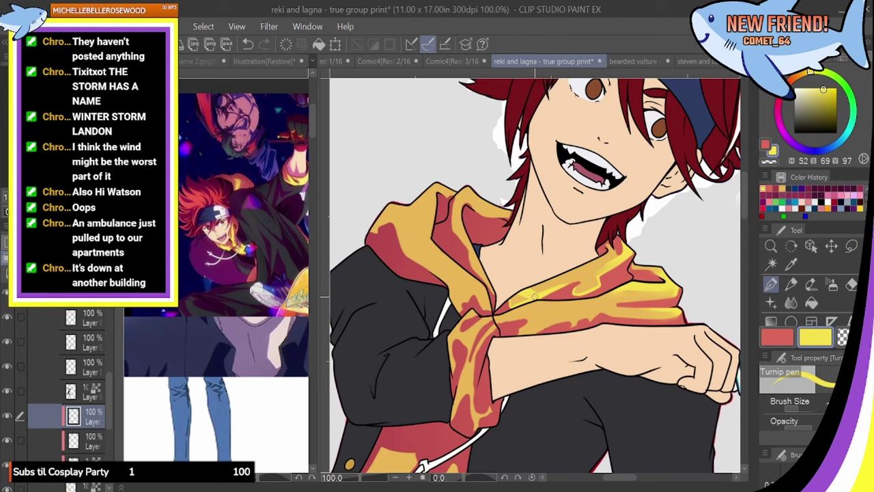
{"action": "key", "text": "j"}
{"action": "mouse_move", "coordinate": [538, 292]}
{"action": "left_mouse_down"}
{"action": "mouse_move", "coordinate": [555, 287]}
{"action": "mouse_move", "coordinate": [511, 302]}
{"action": "mouse_move", "coordinate": [532, 302]}
{"action": "left_mouse_up"}
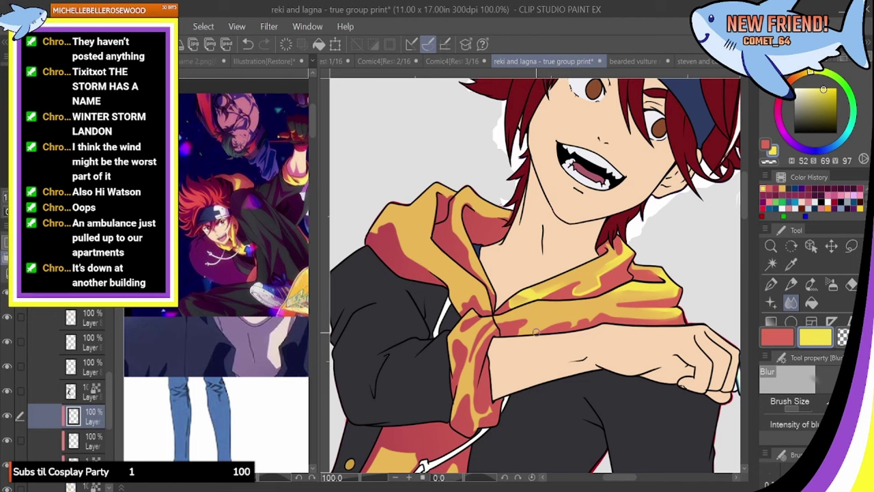
Touch up the yellow highlights along the hood's collar edge on the highlight layer, using the Turnip pen and Blur
{"action": "key", "text": "p"}
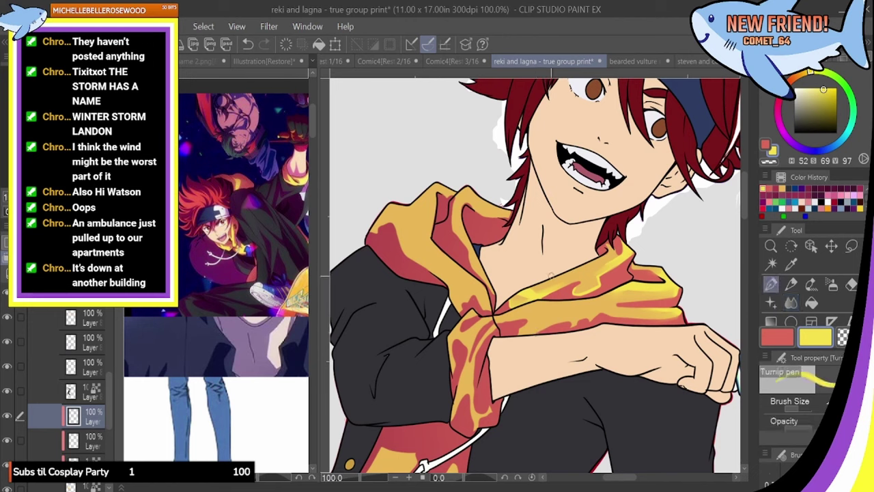
{"action": "key", "text": "e"}
{"action": "key", "text": "alt+["}
{"action": "key", "text": "alt+["}
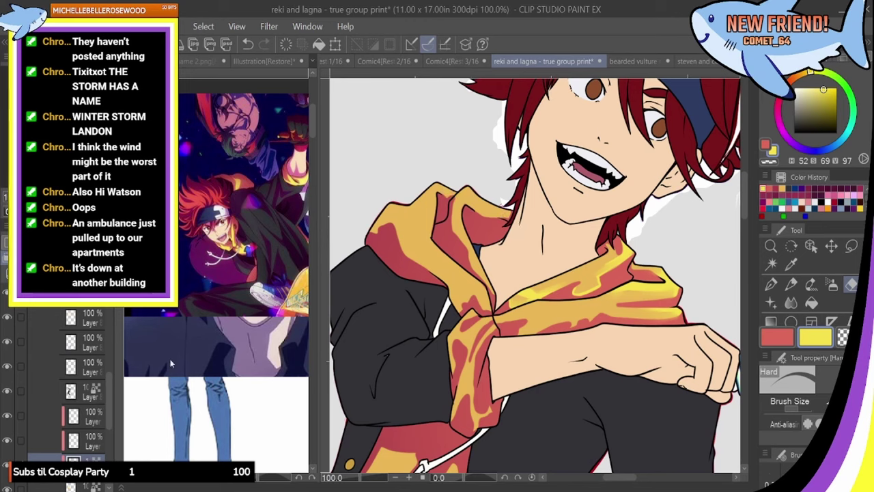
{"action": "left_click", "coordinate": [85, 415]}
{"action": "left_click", "coordinate": [771, 284]}
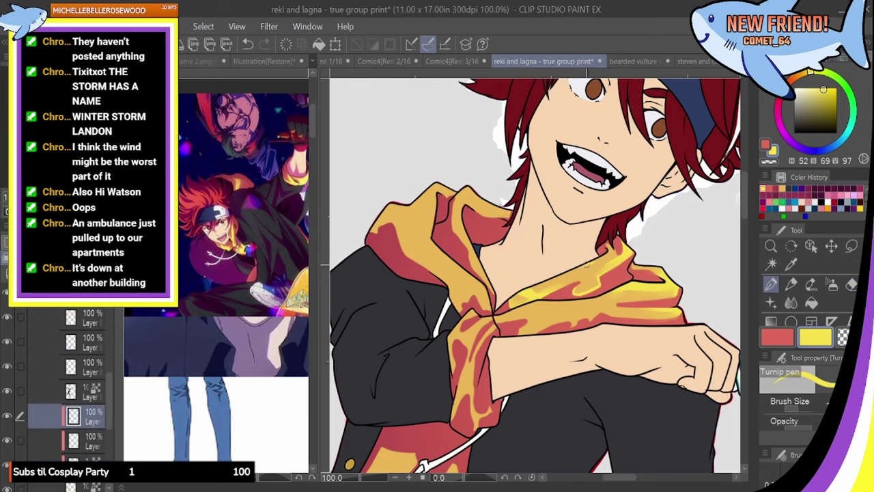
{"action": "key", "text": "j"}
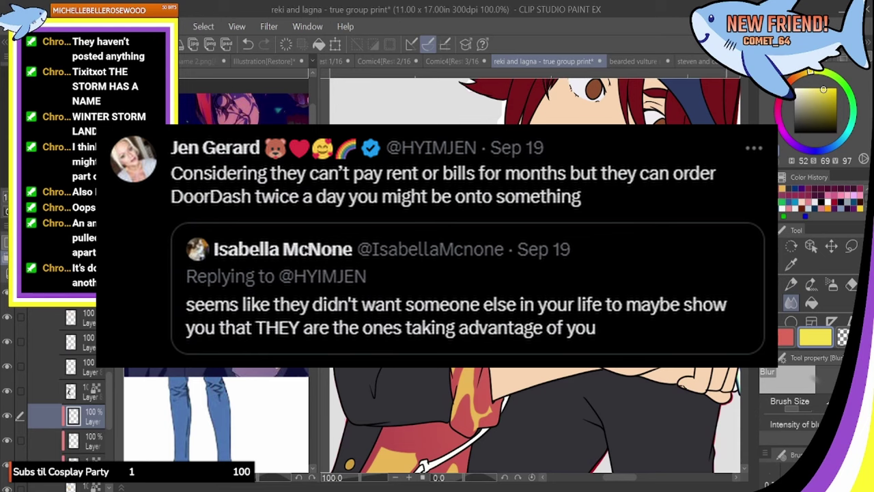
{"action": "key", "text": "p"}
{"action": "left_click_drag", "start_coordinate": [405, 464], "coordinate": [572, 421]}
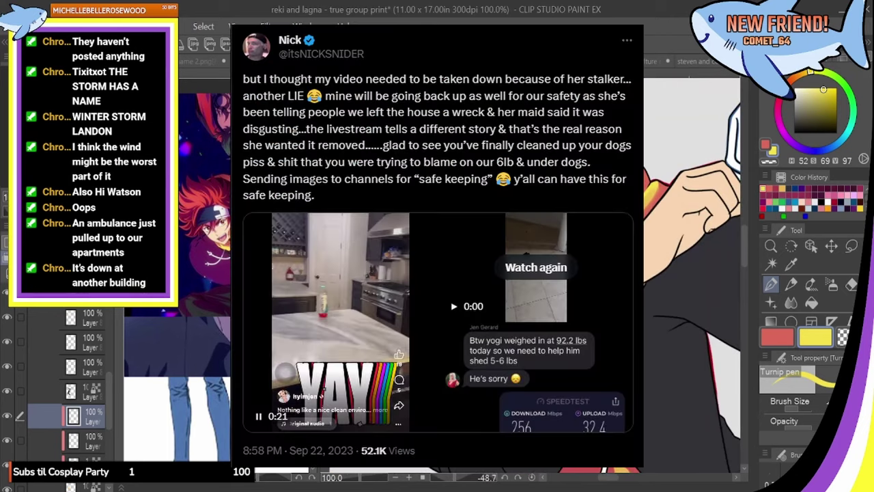
{"action": "key", "text": "j"}
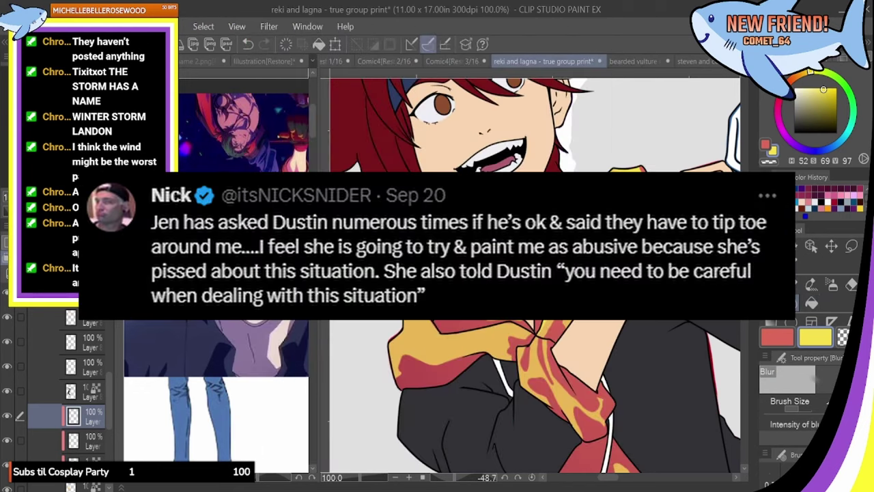
Add a clipped layer beneath the hoodie's shadows, select the hoodie's area and ready a yellow foreground-to-transparent gradient
{"action": "key", "text": "ctrl+0"}
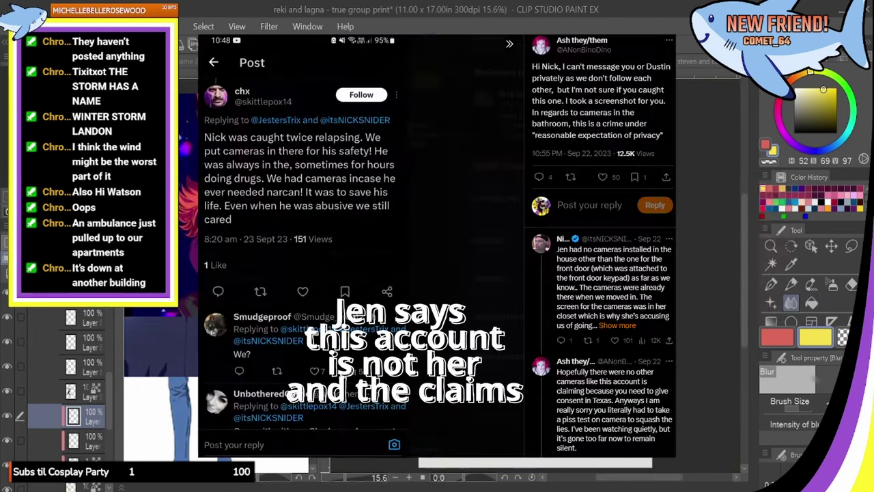
{"action": "scroll", "coordinate": [711, 273], "scroll_direction": "up", "scroll_amount": 5}
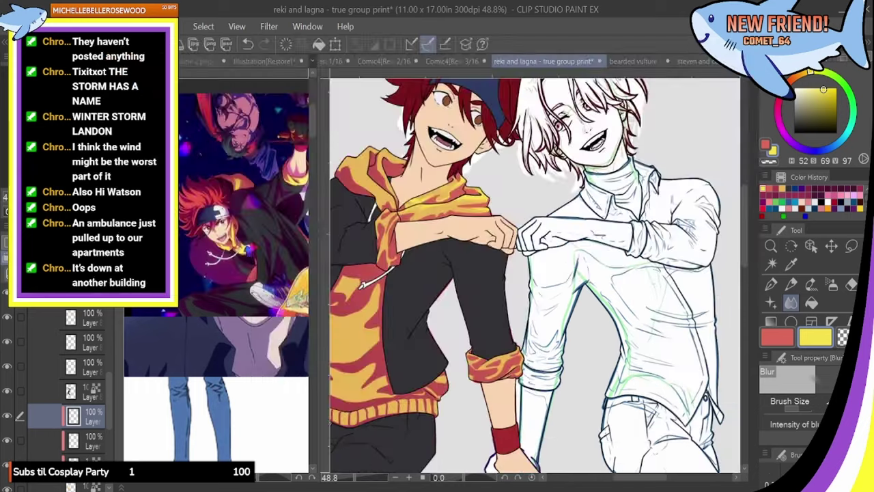
{"action": "scroll", "coordinate": [87, 450], "scroll_direction": "down", "scroll_amount": 2}
{"action": "left_click", "coordinate": [88, 447]}
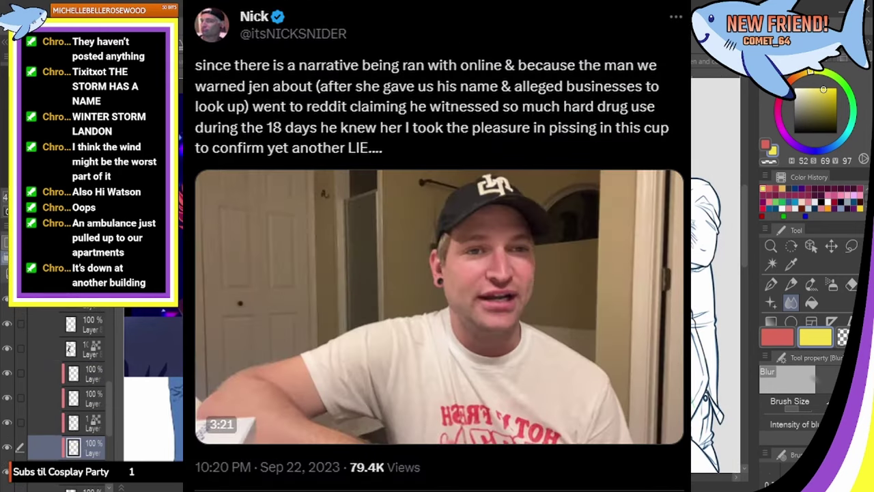
{"action": "scroll", "coordinate": [437, 274], "scroll_direction": "up", "scroll_amount": 2}
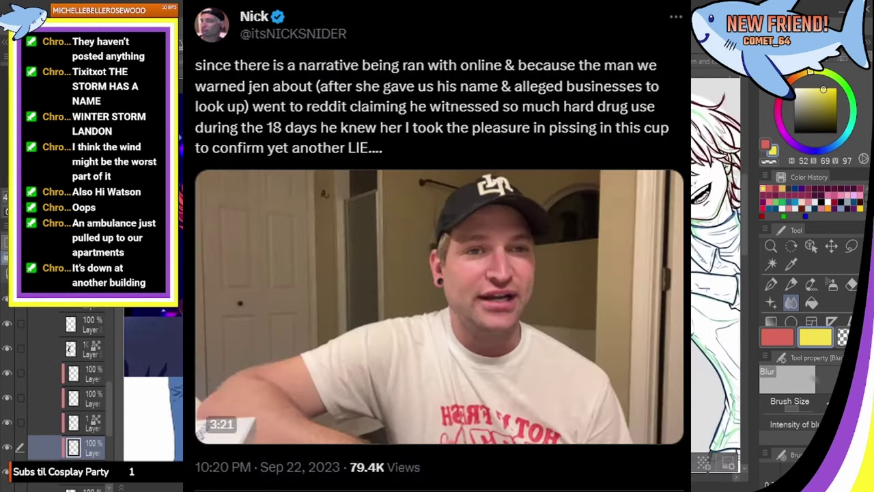
{"action": "left_click", "coordinate": [771, 321]}
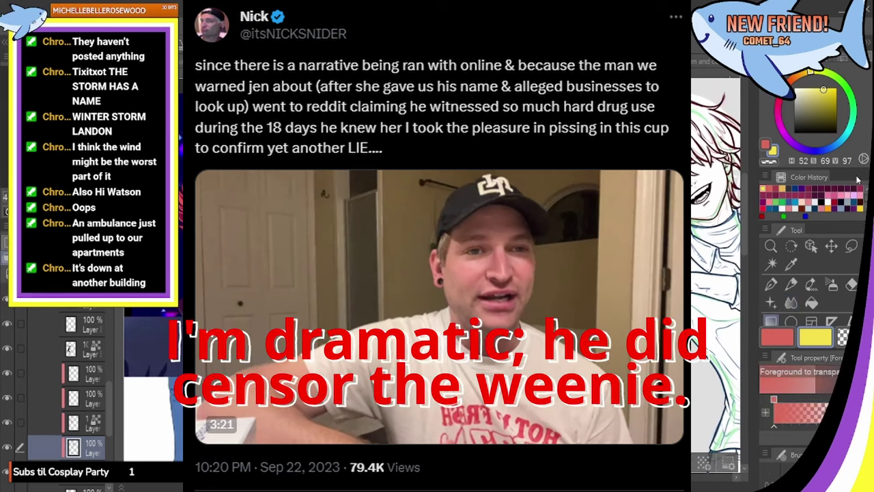
{"action": "key", "text": "x"}
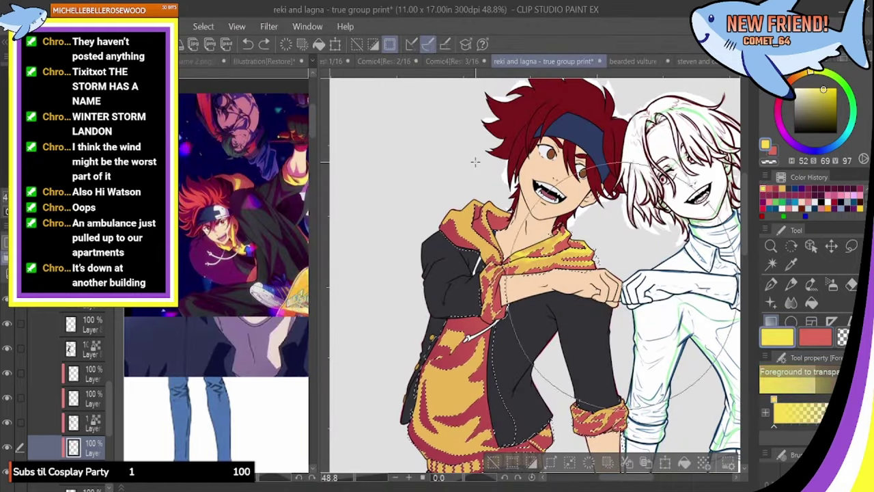
{"action": "scroll", "coordinate": [476, 162], "scroll_direction": "down", "scroll_amount": 1}
{"action": "left_click_drag", "start_coordinate": [400, 382], "coordinate": [422, 250]}
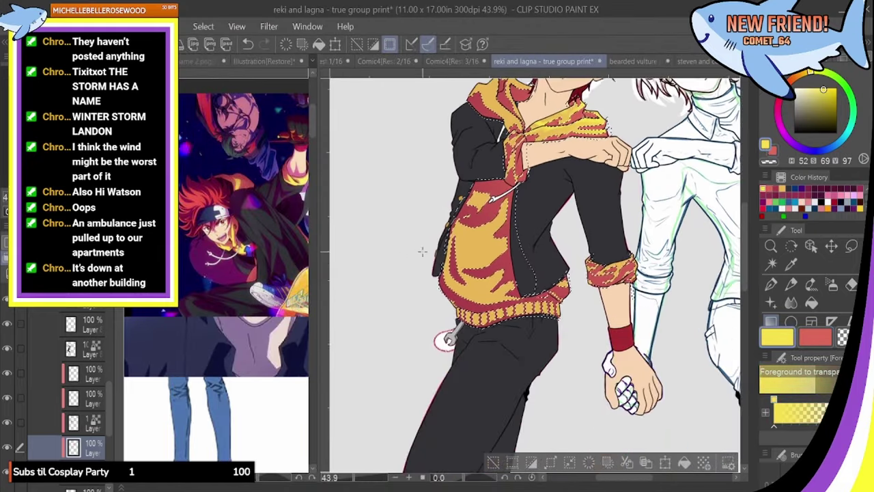
{"action": "left_click_drag", "start_coordinate": [466, 315], "coordinate": [325, 222]}
{"action": "scroll", "coordinate": [323, 217], "scroll_direction": "up", "scroll_amount": 3}
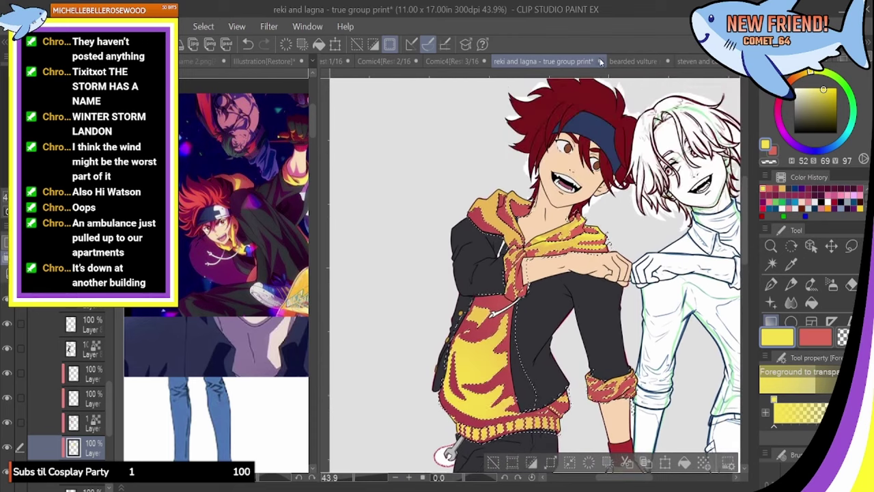
{"action": "left_click_drag", "start_coordinate": [451, 396], "coordinate": [382, 308]}
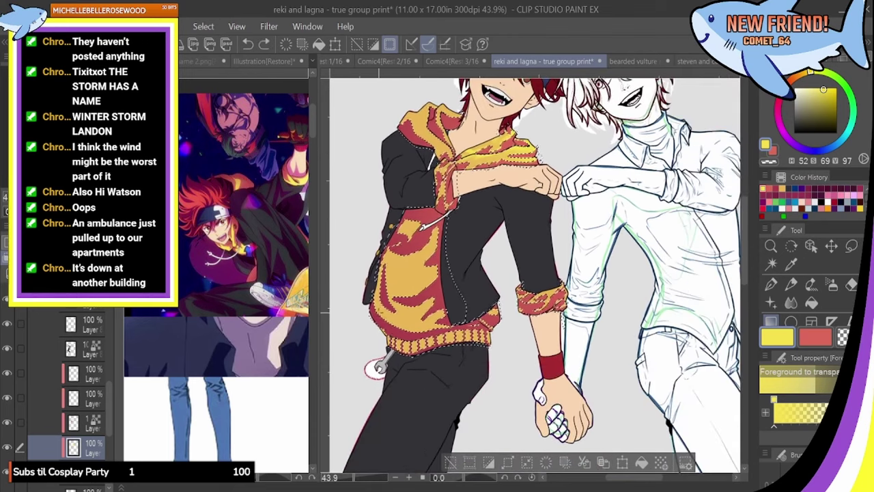
{"action": "left_click_drag", "start_coordinate": [442, 198], "coordinate": [444, 196]}
{"action": "key", "text": "ctrl+z"}
Apply yellow foreground-to-transparent gradients across the selected hoodie, from its lower-left side and from the shoulder inward
{"action": "left_click_drag", "start_coordinate": [333, 352], "coordinate": [497, 81]}
{"action": "left_click_drag", "start_coordinate": [371, 86], "coordinate": [431, 148]}
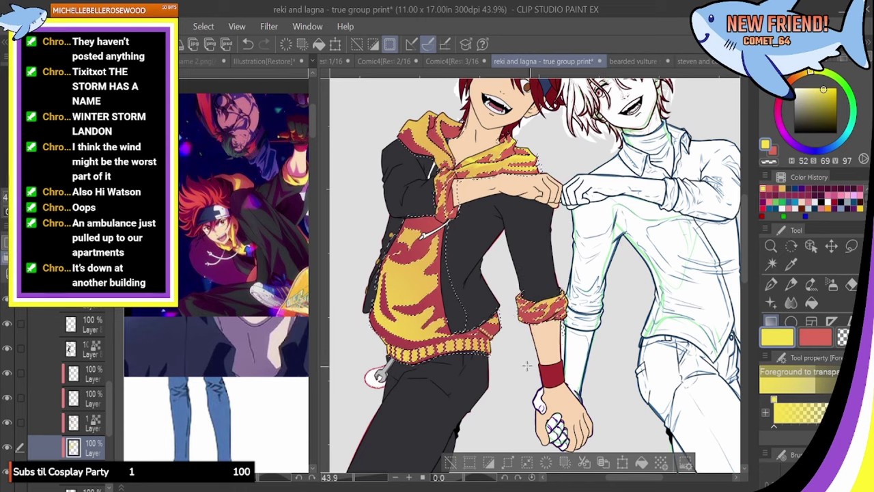
Apply a coral-red foreground-to-transparent gradient to the hoodie's alpha-locked shadow layer, running from the lower hem up to the chest
{"action": "left_click", "coordinate": [76, 424]}
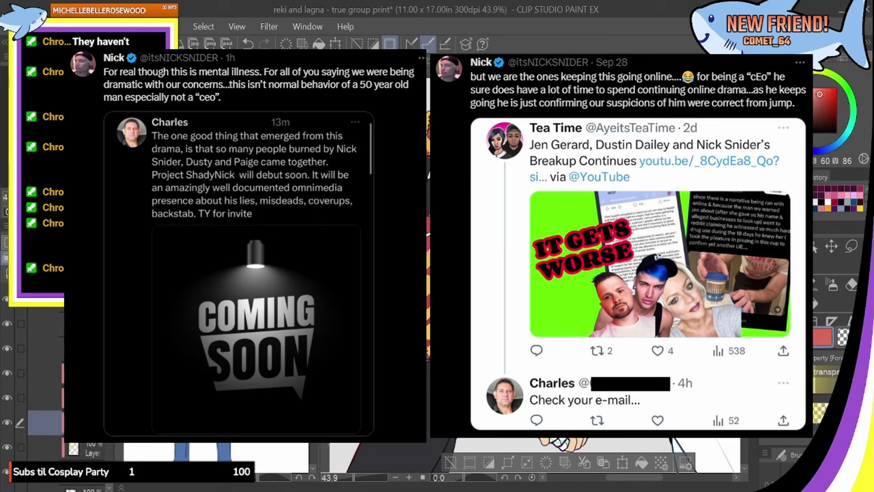
{"action": "left_click", "coordinate": [77, 399]}
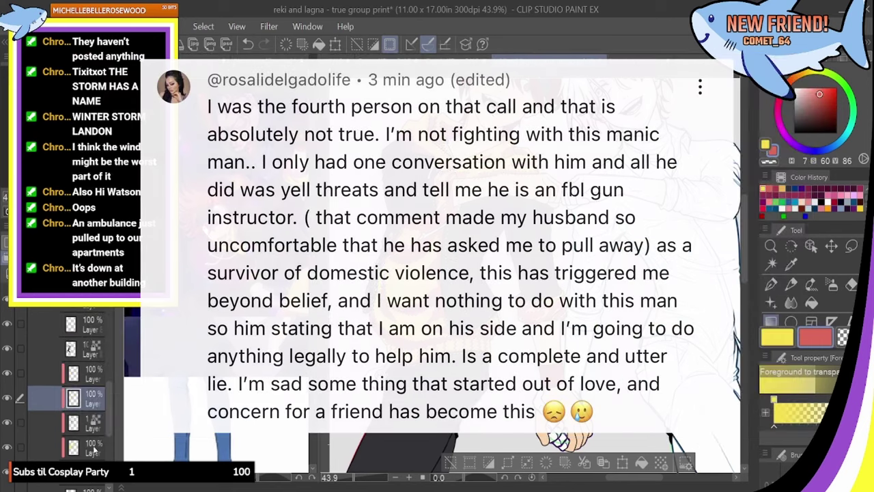
{"action": "left_click", "coordinate": [77, 422]}
{"action": "left_click", "coordinate": [451, 462]}
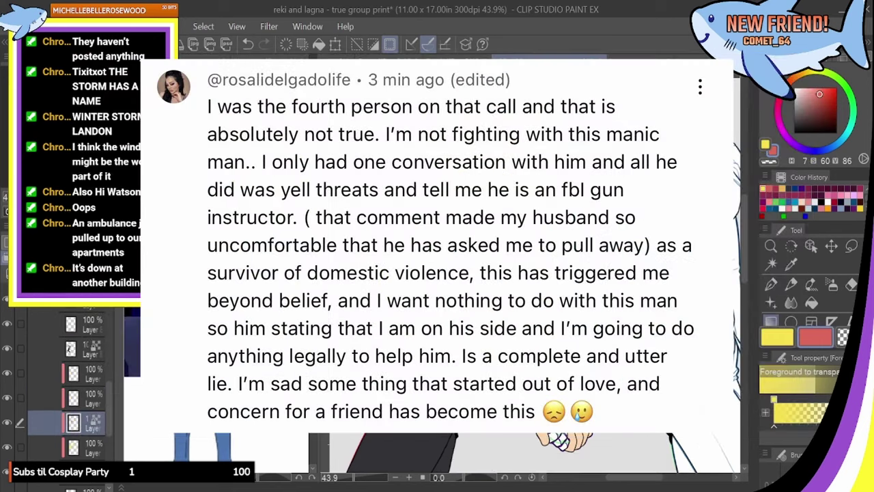
{"action": "left_click", "coordinate": [766, 146]}
{"action": "left_click", "coordinate": [770, 189]}
{"action": "left_click", "coordinate": [773, 151]}
{"action": "left_click", "coordinate": [764, 189]}
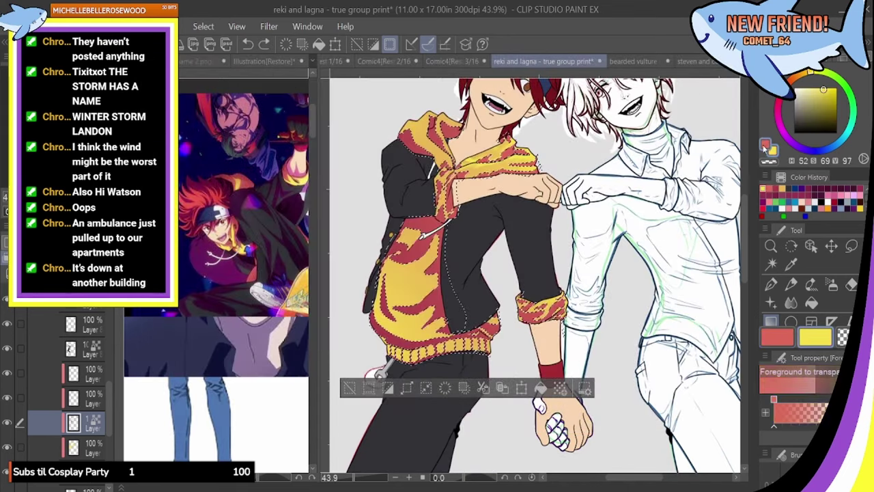
{"action": "left_click", "coordinate": [765, 145]}
{"action": "left_click_drag", "start_coordinate": [348, 424], "coordinate": [460, 188]}
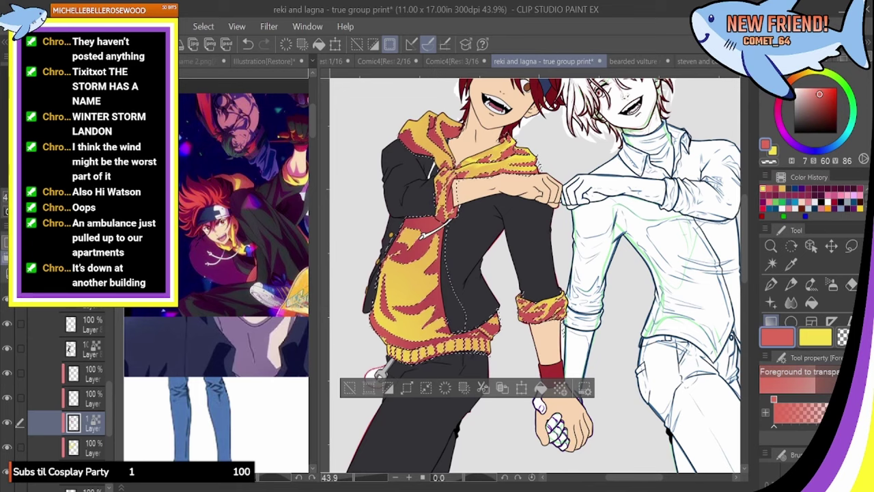
Add a new layer clipped to the hoodie directly above its shadow layers
{"action": "key", "text": "ctrl+minus"}
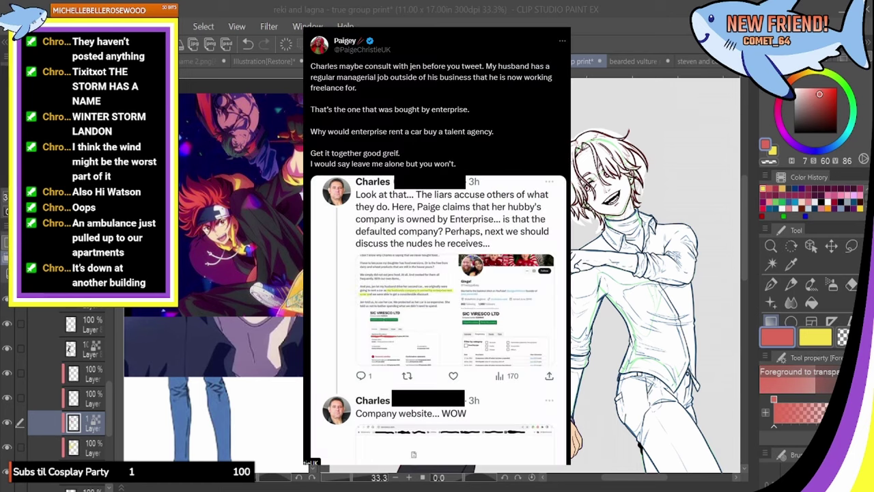
{"action": "left_click", "coordinate": [78, 395]}
{"action": "key", "text": "ctrl+shift+n"}
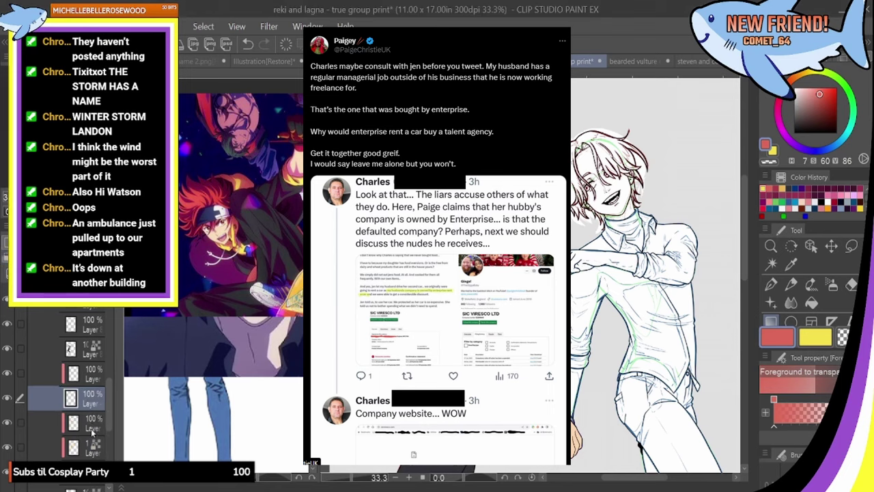
{"action": "left_click", "coordinate": [418, 402]}
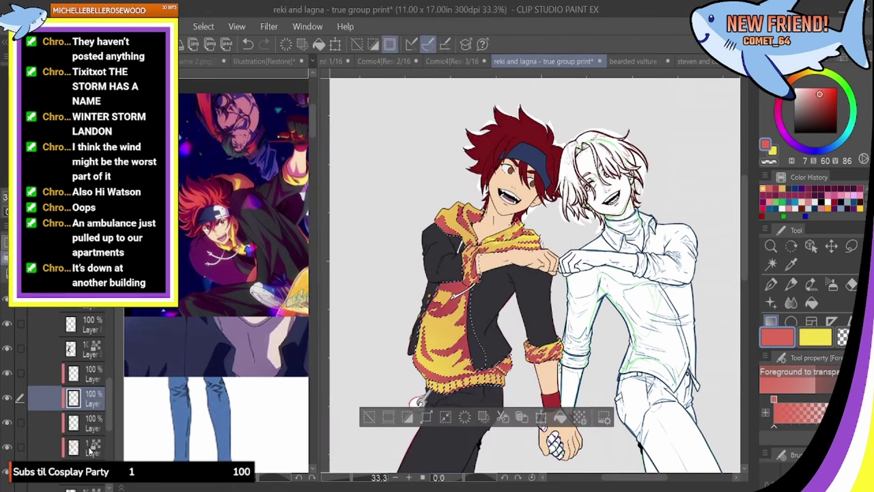
Switch the Turnip pen to a dark crimson of hue 354, saturation 71 and value 50 for the hoodie's deeper shadows
{"action": "key", "text": "ctrl+plus"}
{"action": "key", "text": "ctrl+plus"}
{"action": "key", "text": "ctrl+plus"}
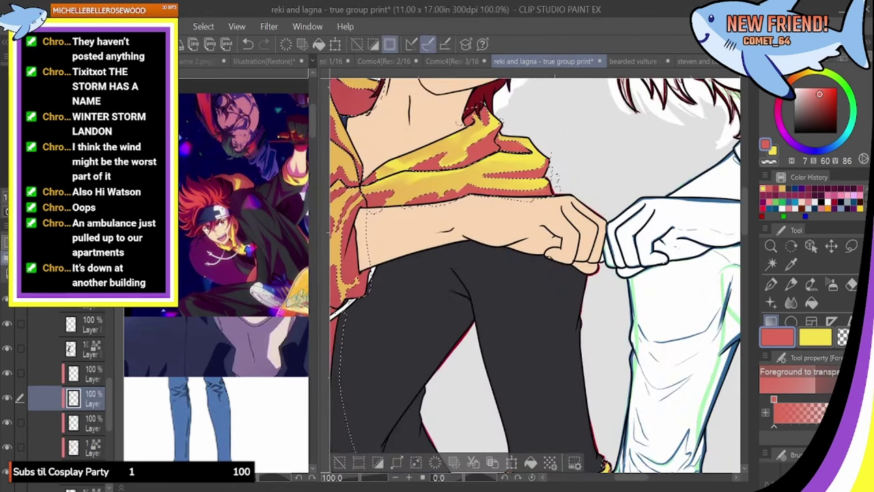
{"action": "left_click_drag", "start_coordinate": [580, 252], "coordinate": [755, 276]}
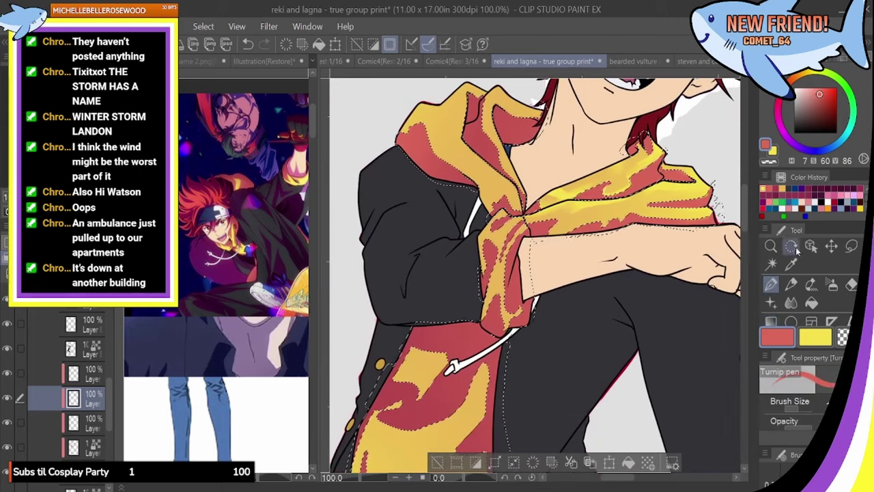
{"action": "left_click", "coordinate": [791, 264]}
{"action": "left_click", "coordinate": [263, 61]}
{"action": "left_click", "coordinate": [771, 285]}
{"action": "left_click", "coordinate": [544, 61]}
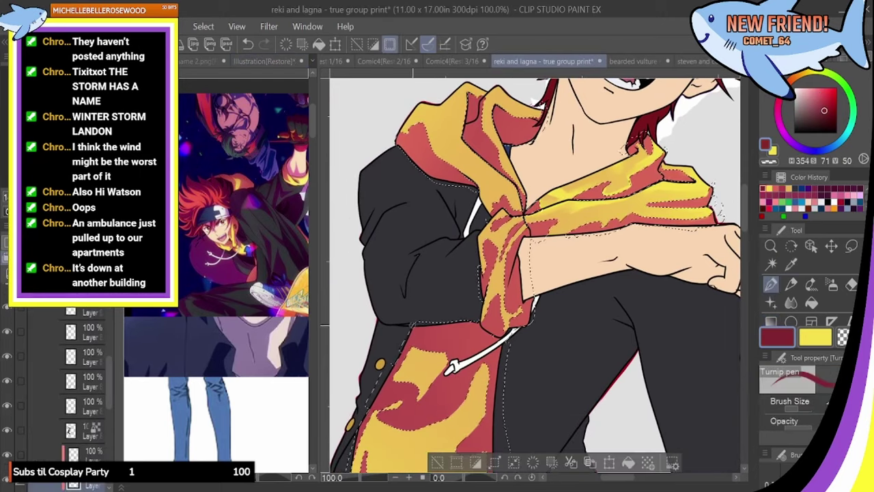
Outline and fill a dark crimson shadow on the hoodie's chest just below the jacket sleeve and the hanging hood fold
{"action": "mouse_move", "coordinate": [412, 328]}
{"action": "left_mouse_down"}
{"action": "mouse_move", "coordinate": [462, 329]}
{"action": "mouse_move", "coordinate": [480, 344]}
{"action": "left_mouse_up"}
{"action": "key", "text": "ctrl+z"}
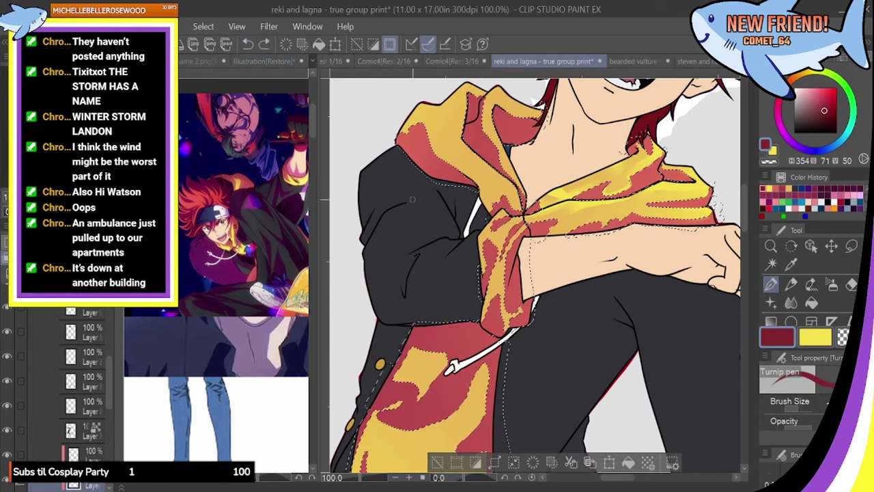
{"action": "mouse_move", "coordinate": [410, 326]}
{"action": "left_mouse_down"}
{"action": "mouse_move", "coordinate": [457, 335]}
{"action": "mouse_move", "coordinate": [500, 357]}
{"action": "mouse_move", "coordinate": [503, 339]}
{"action": "mouse_move", "coordinate": [478, 324]}
{"action": "mouse_move", "coordinate": [428, 327]}
{"action": "left_mouse_up"}
{"action": "key", "text": "g"}
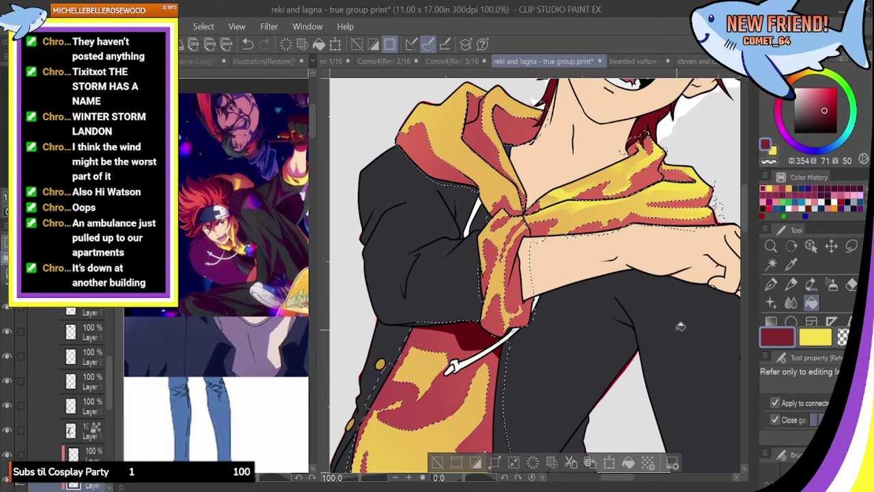
{"action": "left_click", "coordinate": [772, 286]}
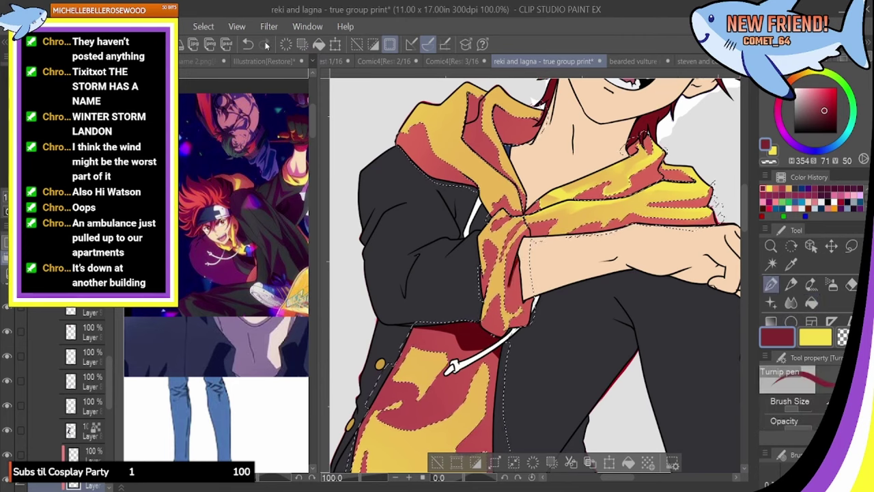
Paint dark crimson shadows on the hanging hood fold beside the forearm and along the hoodie body beside the open jacket's edge
{"action": "key", "text": "ctrl+z"}
{"action": "mouse_move", "coordinate": [511, 299]}
{"action": "left_mouse_down"}
{"action": "mouse_move", "coordinate": [515, 272]}
{"action": "mouse_move", "coordinate": [515, 303]}
{"action": "left_mouse_up"}
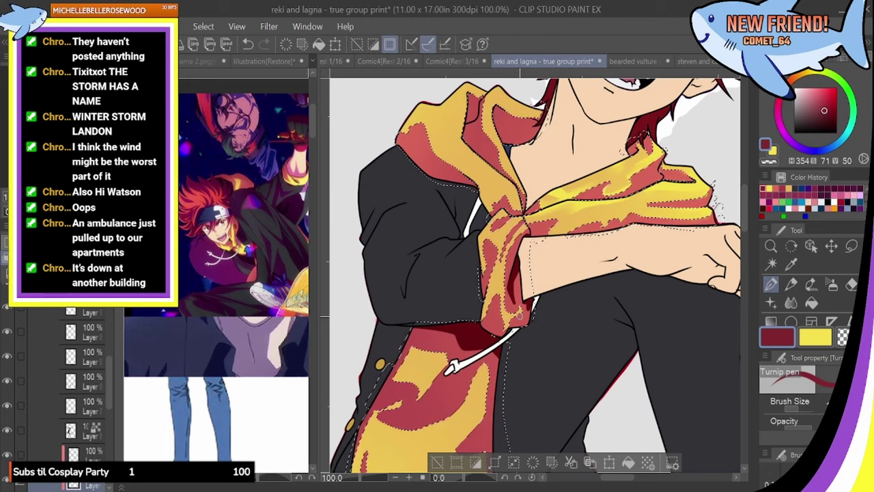
{"action": "left_click_drag", "start_coordinate": [745, 207], "coordinate": [745, 228]}
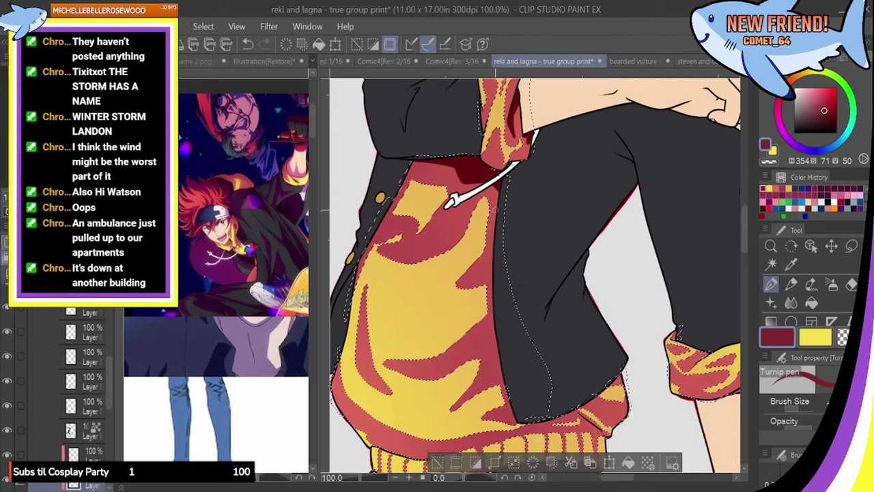
{"action": "left_click_drag", "start_coordinate": [494, 259], "coordinate": [494, 279]}
{"action": "mouse_move", "coordinate": [497, 312]}
{"action": "left_mouse_down"}
{"action": "mouse_move", "coordinate": [480, 343]}
{"action": "mouse_move", "coordinate": [501, 344]}
{"action": "mouse_move", "coordinate": [489, 374]}
{"action": "mouse_move", "coordinate": [505, 368]}
{"action": "mouse_move", "coordinate": [513, 416]}
{"action": "mouse_move", "coordinate": [494, 371]}
{"action": "left_mouse_up"}
{"action": "mouse_move", "coordinate": [495, 336]}
{"action": "left_mouse_down"}
{"action": "mouse_move", "coordinate": [484, 337]}
{"action": "mouse_move", "coordinate": [495, 336]}
{"action": "left_mouse_up"}
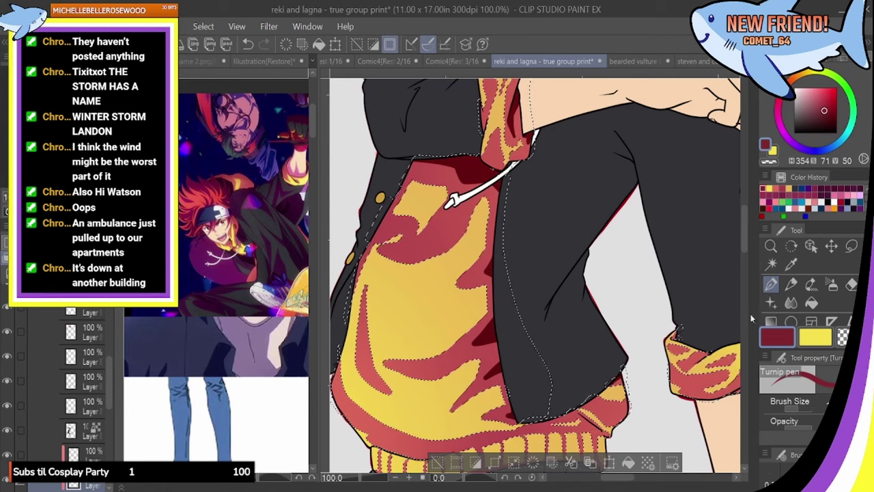
Try to soften the dark crimson shadows beside the jacket's edge with the Blur tool
{"action": "scroll", "coordinate": [739, 258], "scroll_direction": "down", "scroll_amount": 3}
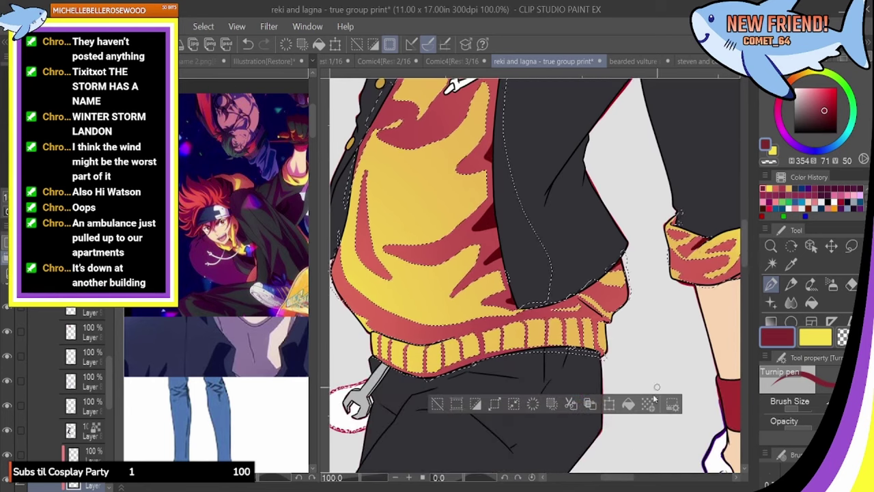
{"action": "left_click_drag", "start_coordinate": [612, 479], "coordinate": [605, 480]}
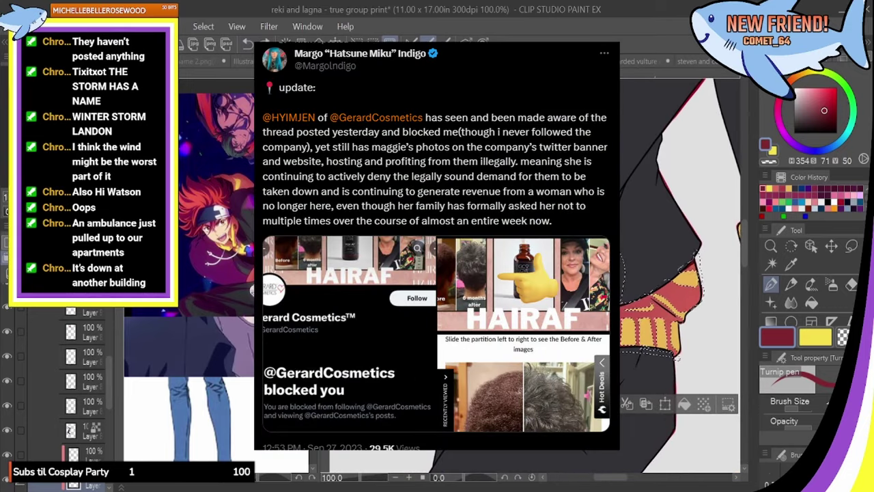
{"action": "left_click_drag", "start_coordinate": [463, 477], "coordinate": [447, 478]}
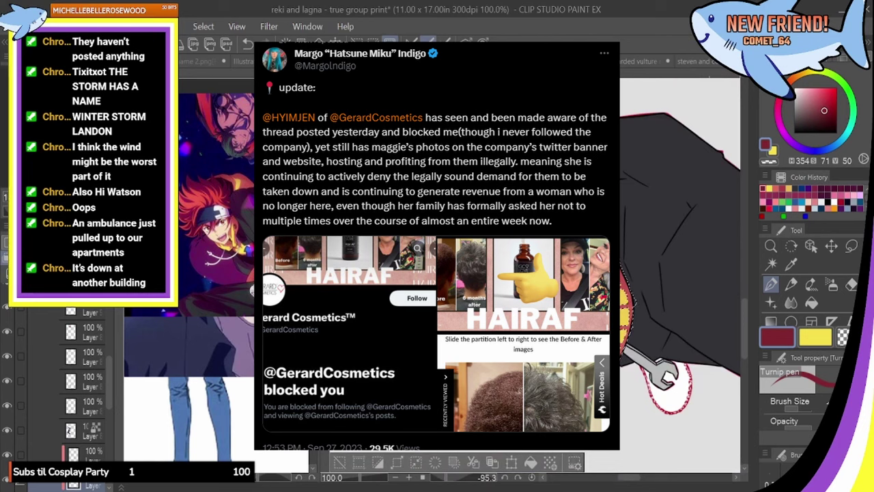
{"action": "key", "text": "j"}
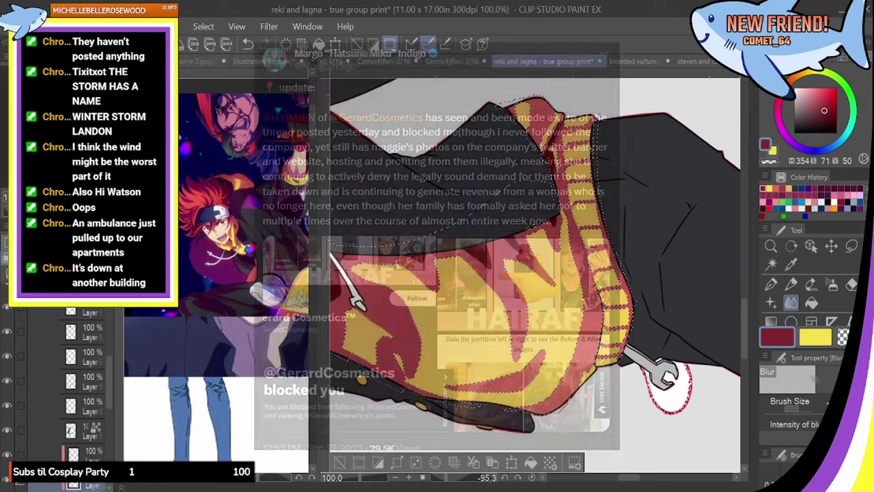
{"action": "left_click", "coordinate": [531, 477]}
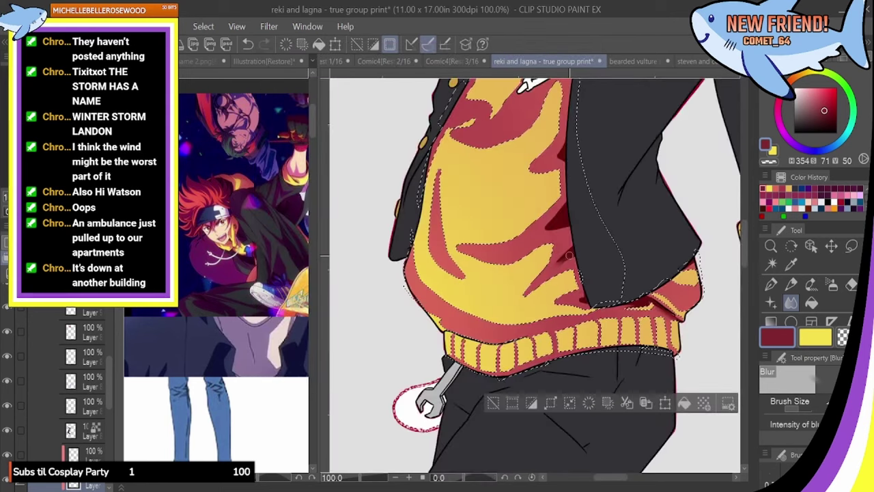
{"action": "left_click_drag", "start_coordinate": [563, 258], "coordinate": [574, 251]}
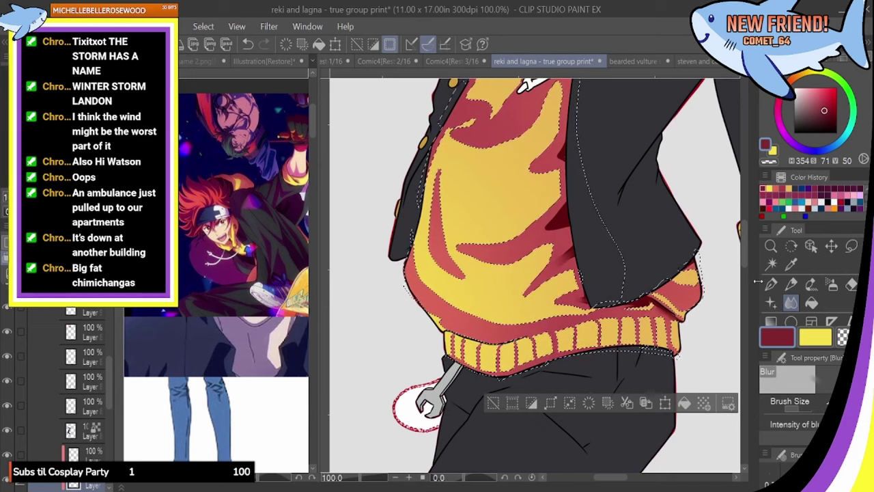
{"action": "scroll", "coordinate": [550, 271], "scroll_direction": "up", "scroll_amount": 4}
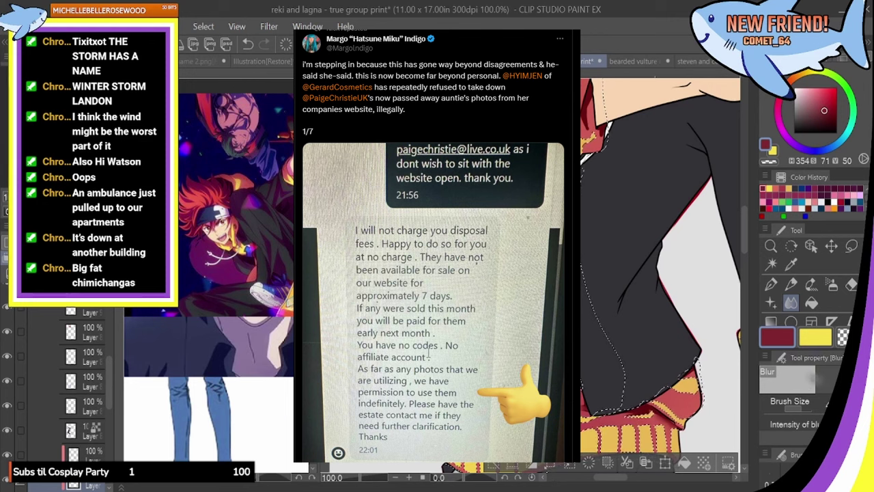
{"action": "key", "text": "ctrl+z"}
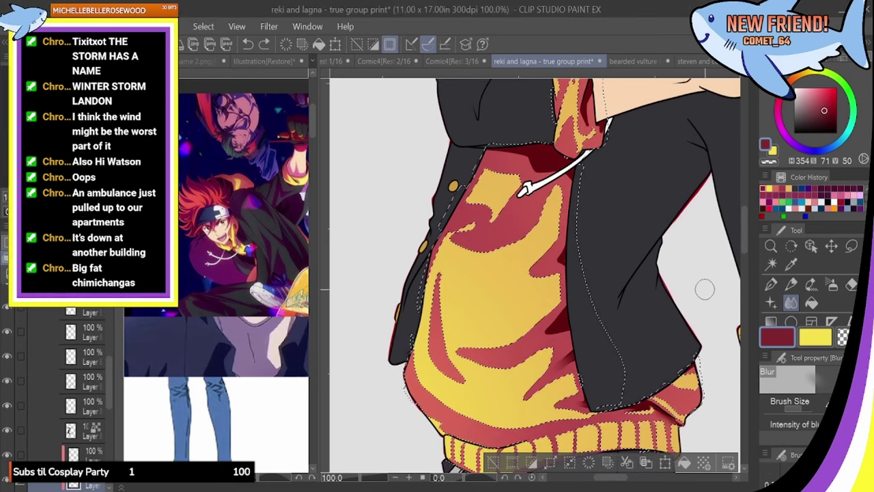
Hide the hoodie's clipped dark crimson shadow layer and clear the selection
{"action": "scroll", "coordinate": [20, 409], "scroll_direction": "down", "scroll_amount": 3}
{"action": "left_click", "coordinate": [20, 420]}
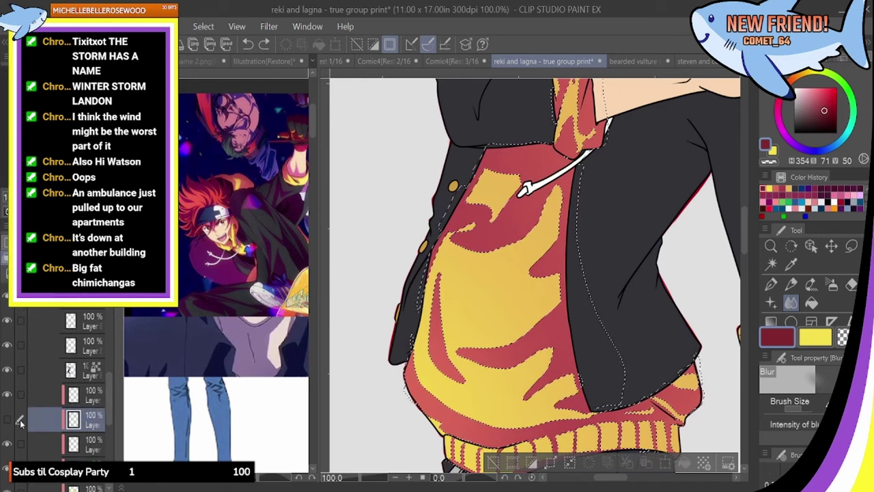
{"action": "key", "text": "ctrl+d"}
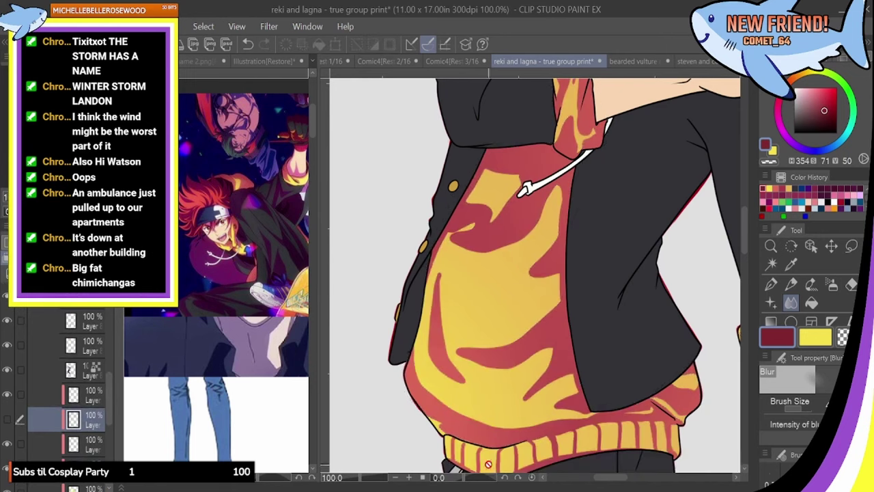
Make the langa folder visible so the blue-haired character's flat colors show beside the red-haired character
{"action": "key", "text": "ctrl+0"}
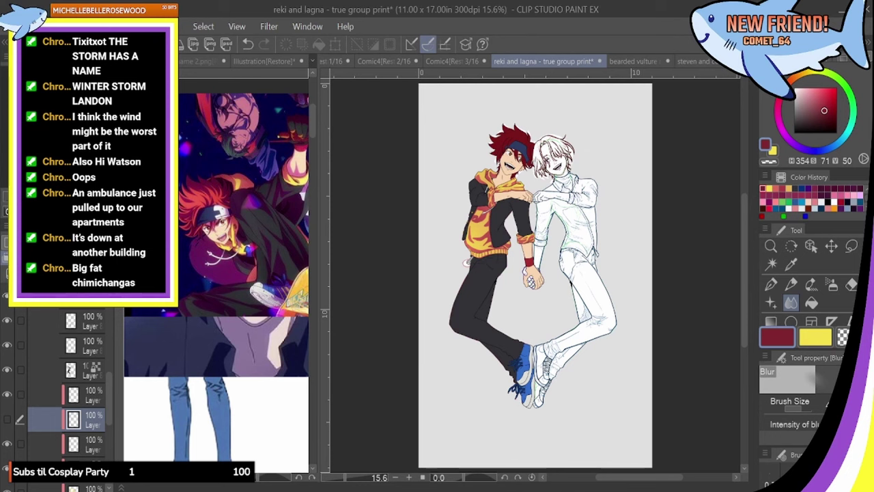
{"action": "scroll", "coordinate": [37, 443], "scroll_direction": "up", "scroll_amount": 2}
{"action": "scroll", "coordinate": [37, 442], "scroll_direction": "up", "scroll_amount": 2}
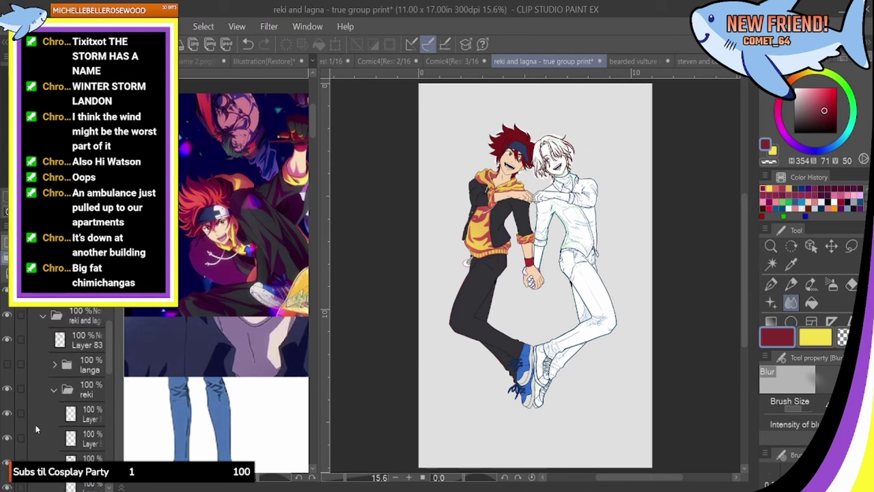
{"action": "left_click", "coordinate": [8, 365]}
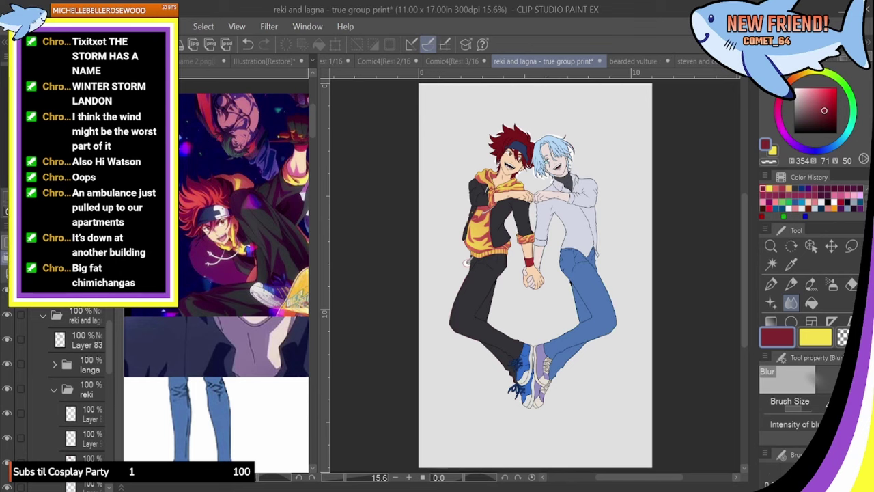
{"action": "scroll", "coordinate": [419, 197], "scroll_direction": "up", "scroll_amount": 2}
{"action": "scroll", "coordinate": [520, 159], "scroll_direction": "up", "scroll_amount": 3}
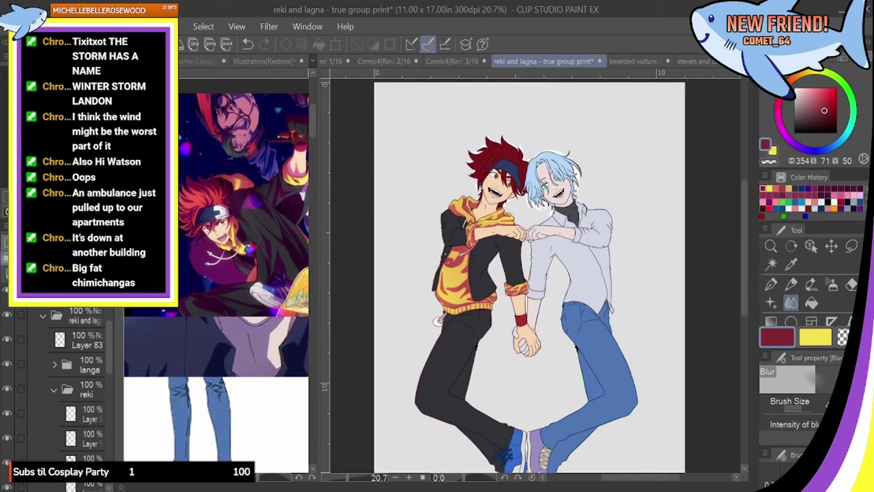
{"action": "scroll", "coordinate": [520, 158], "scroll_direction": "up", "scroll_amount": 3}
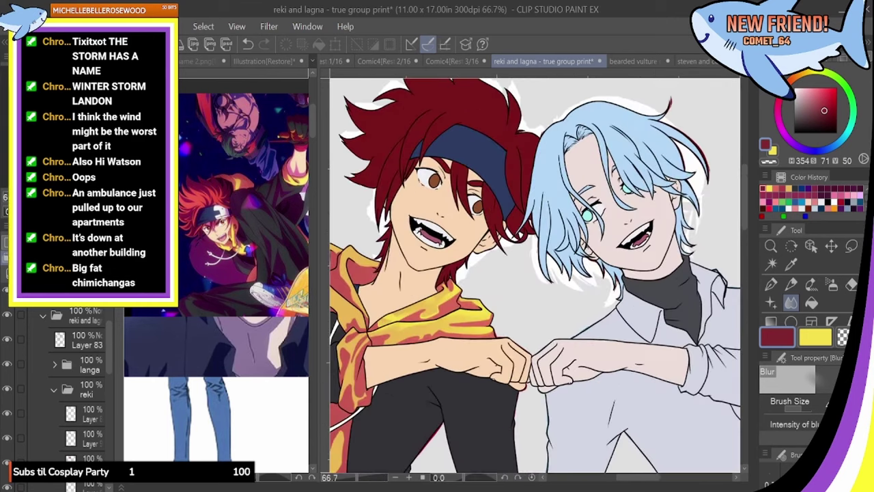
Sample a hair red as main color and a dark magenta (hue 332, saturation 83, value 45) as sub color from the reference illustration
{"action": "left_click", "coordinate": [772, 265]}
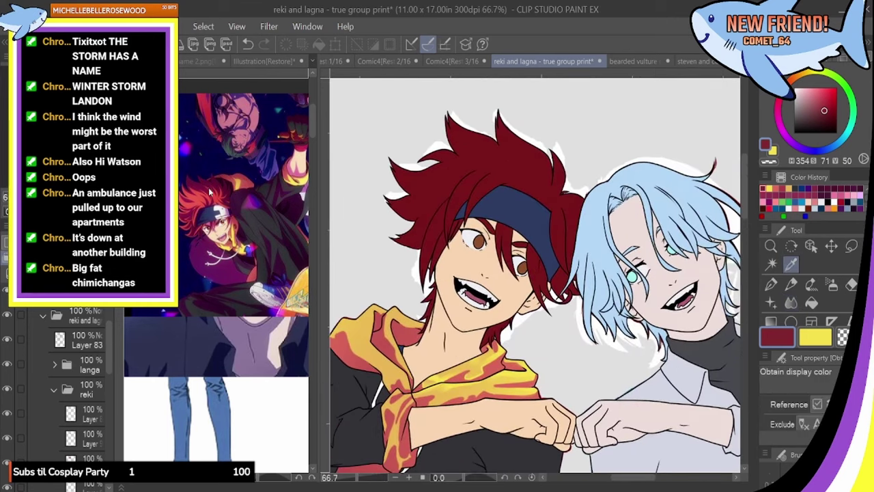
{"action": "left_click", "coordinate": [207, 196]}
{"action": "left_click", "coordinate": [196, 203]}
{"action": "left_click", "coordinate": [815, 336]}
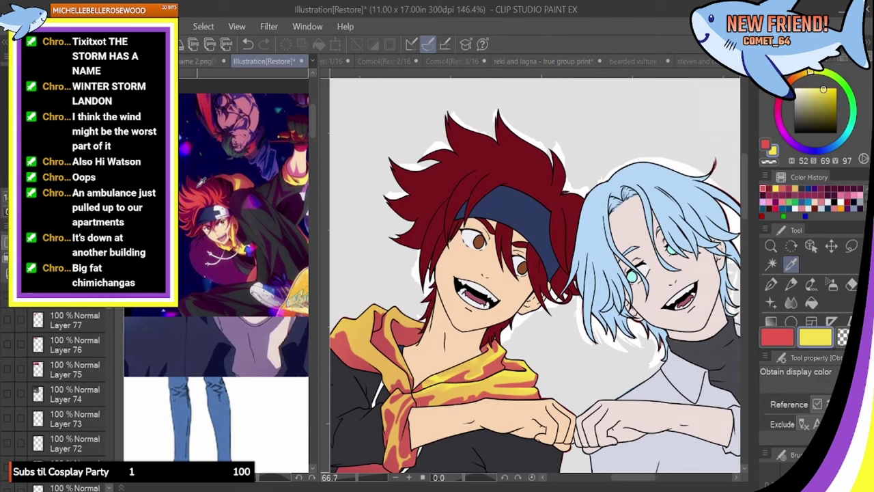
{"action": "left_click", "coordinate": [196, 188]}
{"action": "left_click", "coordinate": [629, 146]}
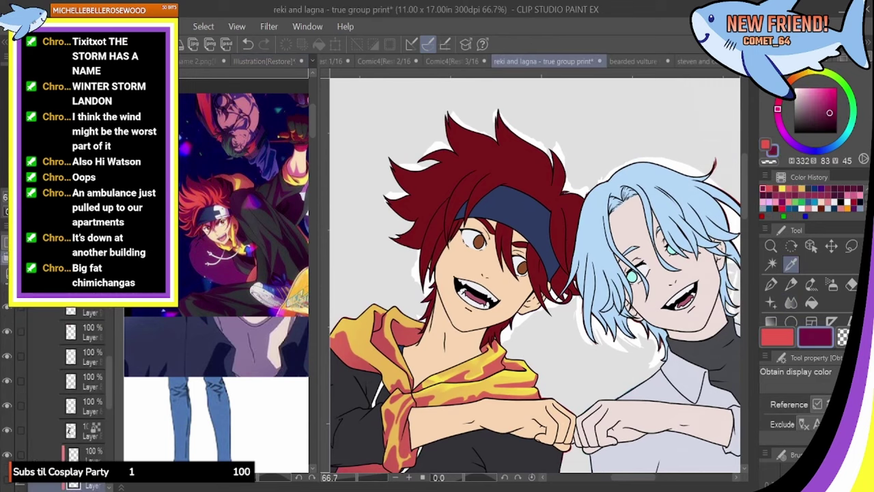
In the reference illustration, move Layer 5 directly above Layer 2 Copy and hide Layer 2 and Layer 3
{"action": "left_click_drag", "start_coordinate": [521, 287], "coordinate": [539, 274]}
{"action": "left_click", "coordinate": [218, 276]}
{"action": "scroll", "coordinate": [59, 430], "scroll_direction": "down", "scroll_amount": 5}
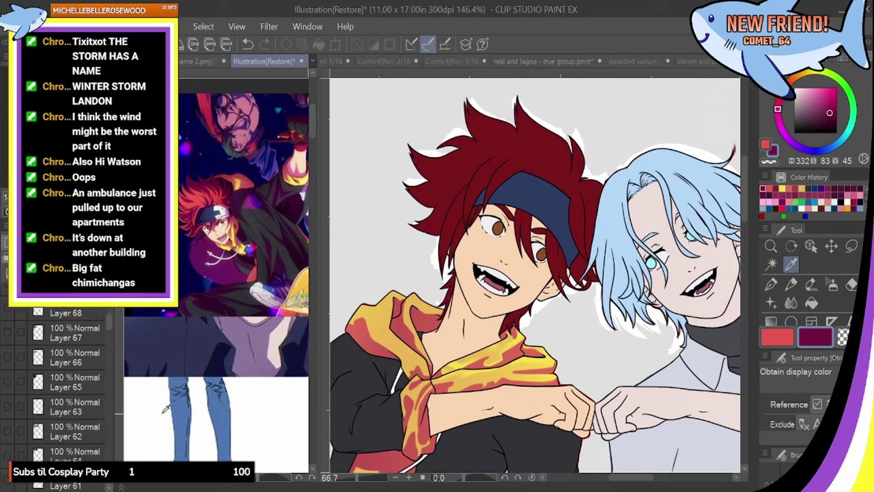
{"action": "left_click", "coordinate": [128, 418]}
{"action": "left_click_drag", "start_coordinate": [109, 325], "coordinate": [110, 394]}
{"action": "scroll", "coordinate": [109, 394], "scroll_direction": "down", "scroll_amount": 12}
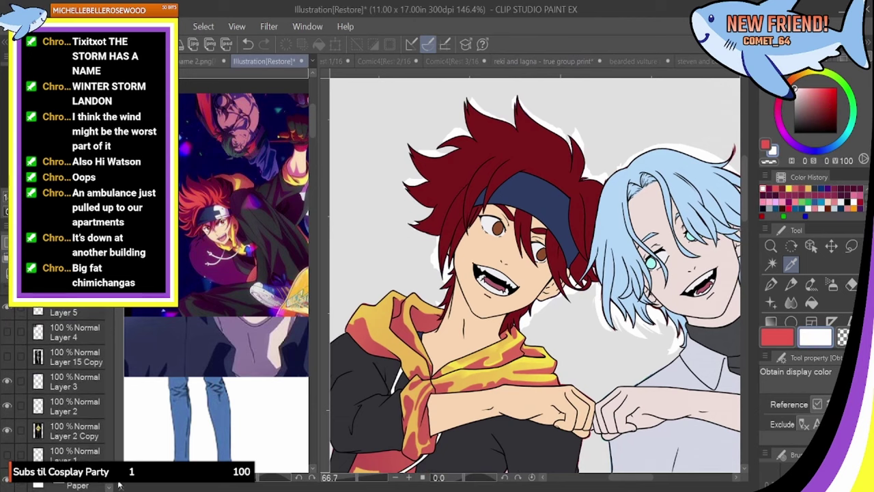
{"action": "left_click_drag", "start_coordinate": [72, 415], "coordinate": [71, 414]}
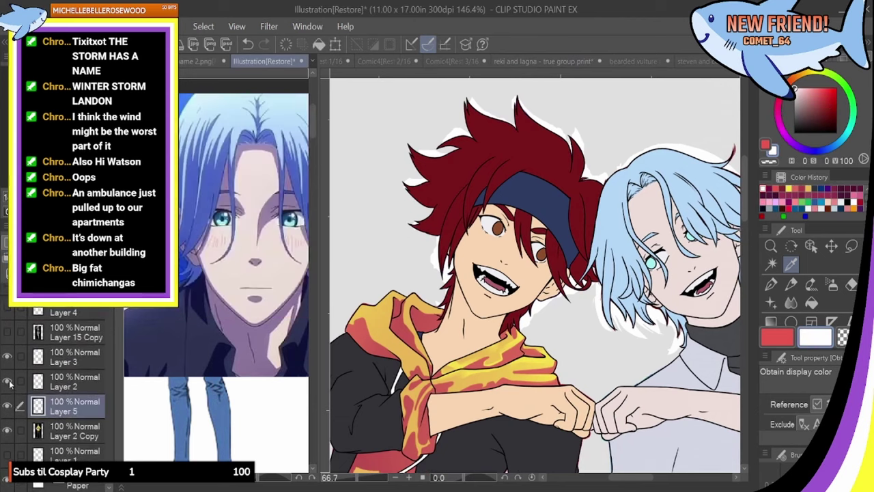
{"action": "scroll", "coordinate": [205, 246], "scroll_direction": "down", "scroll_amount": 5}
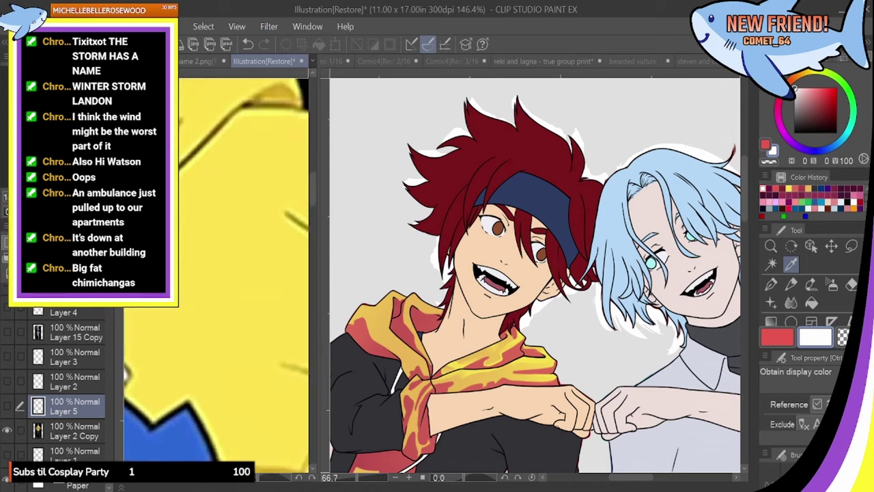
Make Layer 5 with the anime screenshot visible in the reference illustration
{"action": "left_click_drag", "start_coordinate": [198, 273], "coordinate": [232, 273]}
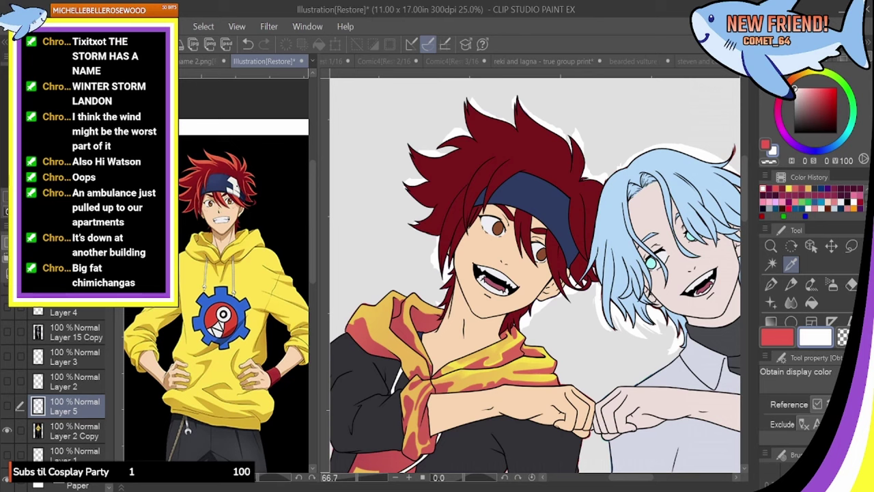
{"action": "left_click", "coordinate": [203, 108]}
{"action": "left_click", "coordinate": [7, 405]}
Sample a dark purple of hue 302, saturation 68 and value 20 from the reference's dark jacket as main color for the Turnip pen
{"action": "left_click_drag", "start_coordinate": [154, 307], "coordinate": [304, 382]}
{"action": "key", "text": "ctrl+plus"}
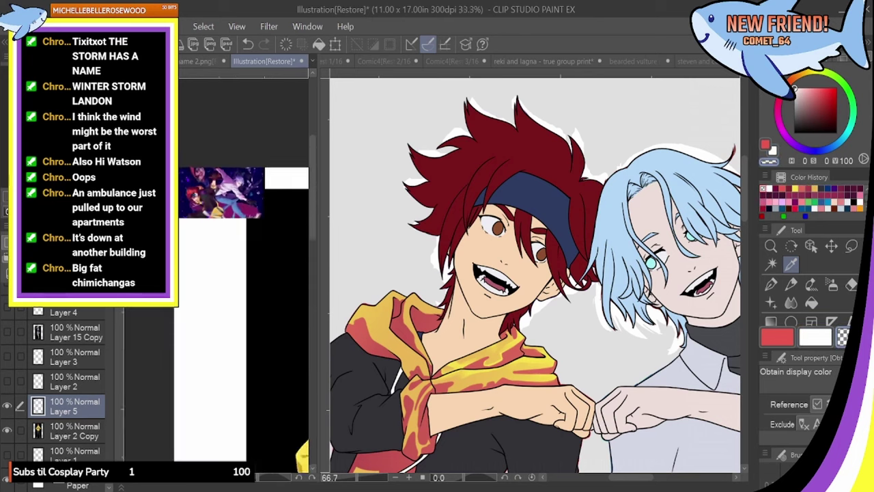
{"action": "scroll", "coordinate": [204, 218], "scroll_direction": "up", "scroll_amount": 5}
{"action": "left_click", "coordinate": [267, 133]}
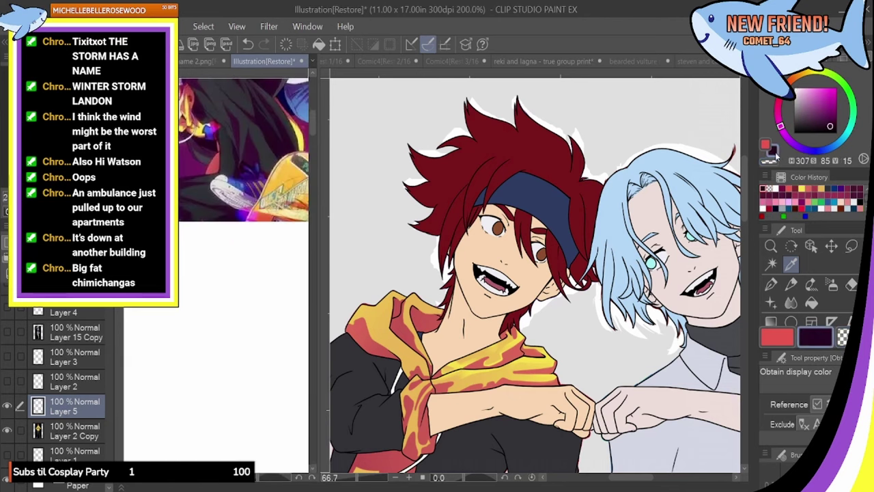
{"action": "left_click", "coordinate": [766, 144]}
{"action": "left_click", "coordinate": [251, 149]}
{"action": "left_click", "coordinate": [771, 284]}
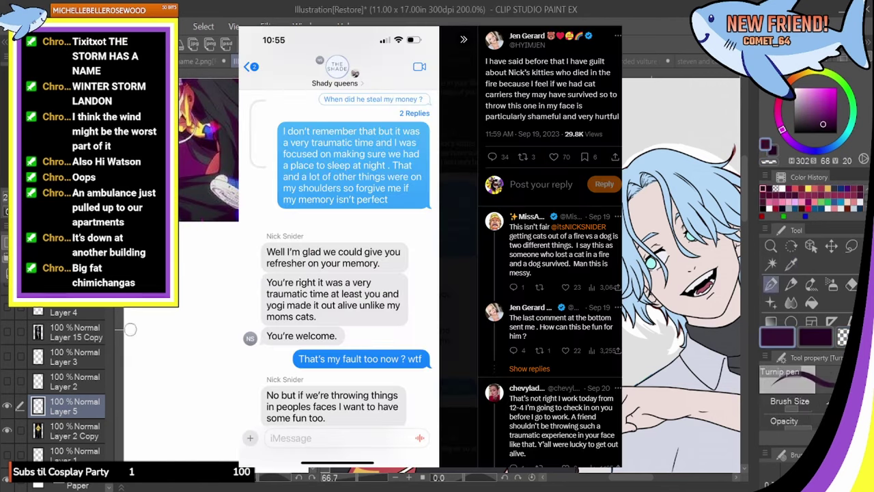
In "reki and lagna - true group print", add a new layer clipped to the jacket's color layer and lower that color layer's opacity to roughly half
{"action": "left_click", "coordinate": [355, 327]}
{"action": "scroll", "coordinate": [60, 415], "scroll_direction": "down", "scroll_amount": 3}
{"action": "scroll", "coordinate": [61, 399], "scroll_direction": "up", "scroll_amount": 5}
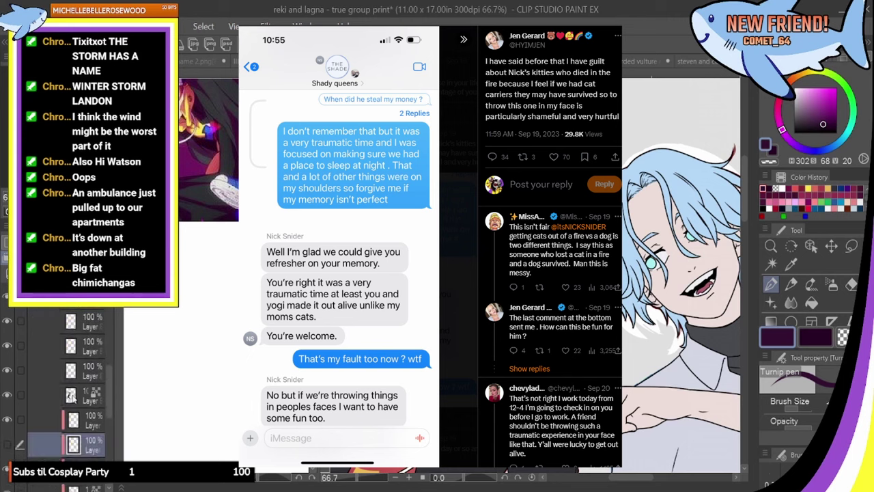
{"action": "left_click", "coordinate": [72, 400]}
{"action": "key", "text": "ctrl+shift+n"}
{"action": "left_click", "coordinate": [6, 259]}
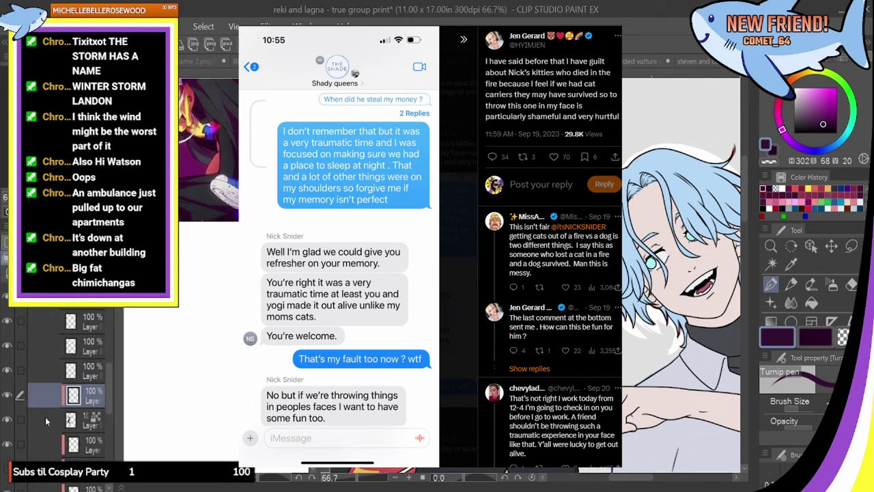
{"action": "left_click", "coordinate": [62, 421]}
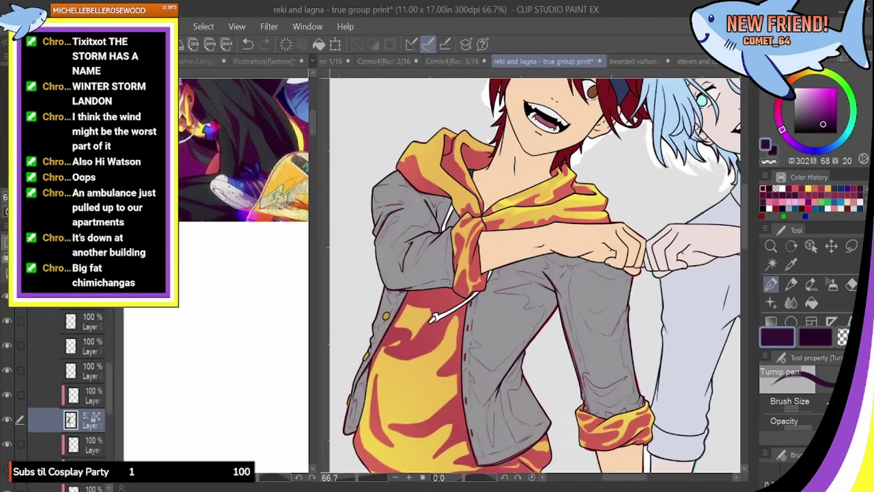
On the layer clipped to the jacket's color layer, outline the fold shadows from chest to hem on the jacket's buttoned front panel with the Turnip pen
{"action": "left_click_drag", "start_coordinate": [679, 173], "coordinate": [692, 126]}
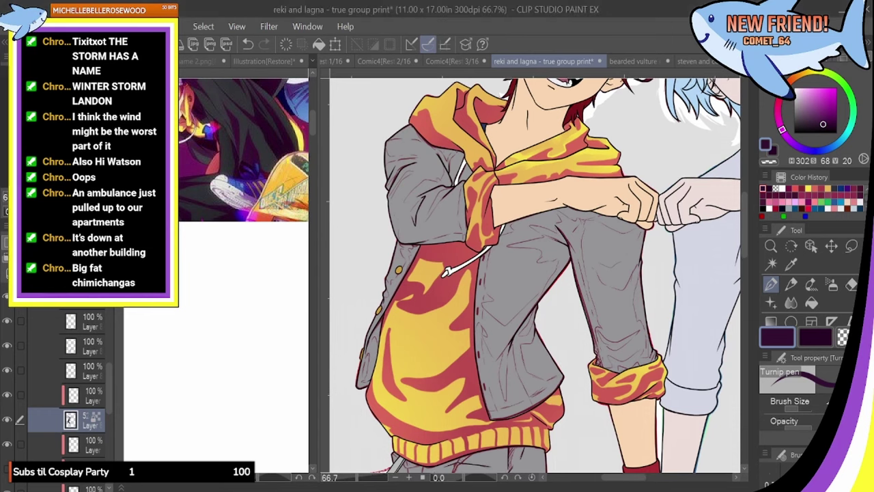
{"action": "key", "text": "ctrl+plus"}
{"action": "key", "text": "ctrl+plus"}
{"action": "left_click", "coordinate": [75, 395]}
{"action": "scroll", "coordinate": [535, 274], "scroll_direction": "up", "scroll_amount": 3}
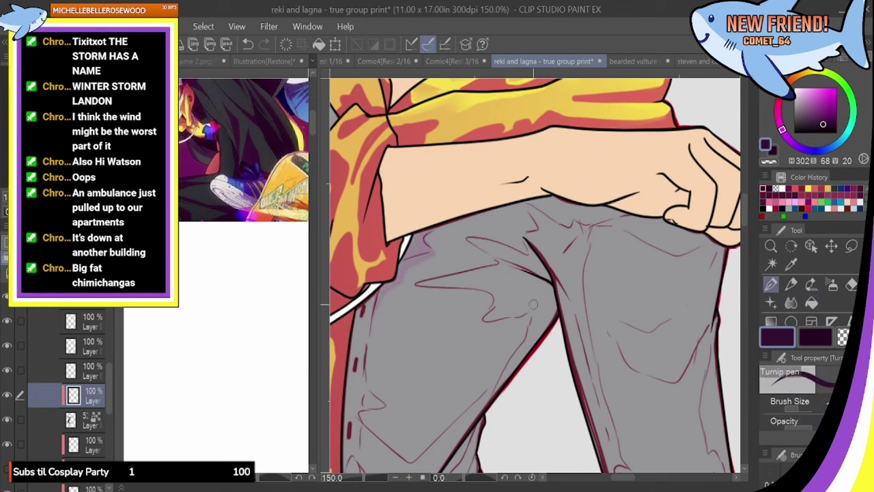
{"action": "scroll", "coordinate": [730, 278], "scroll_direction": "down", "scroll_amount": 5}
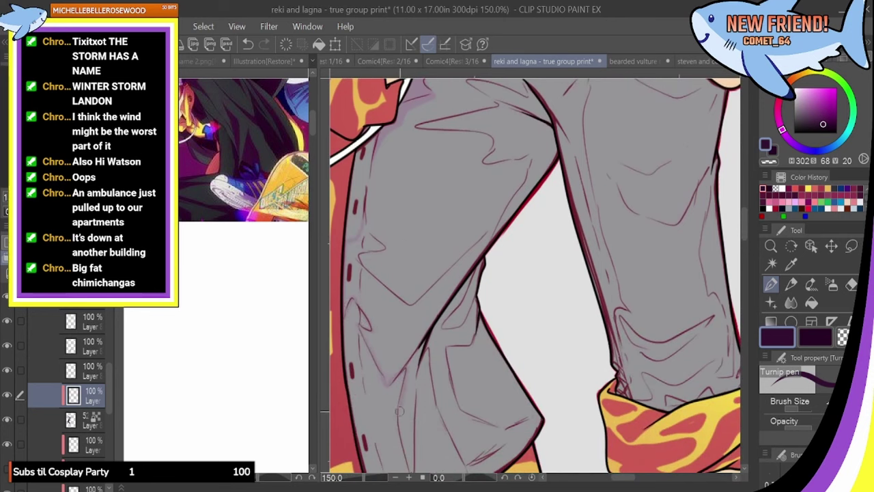
{"action": "scroll", "coordinate": [615, 294], "scroll_direction": "up", "scroll_amount": 6}
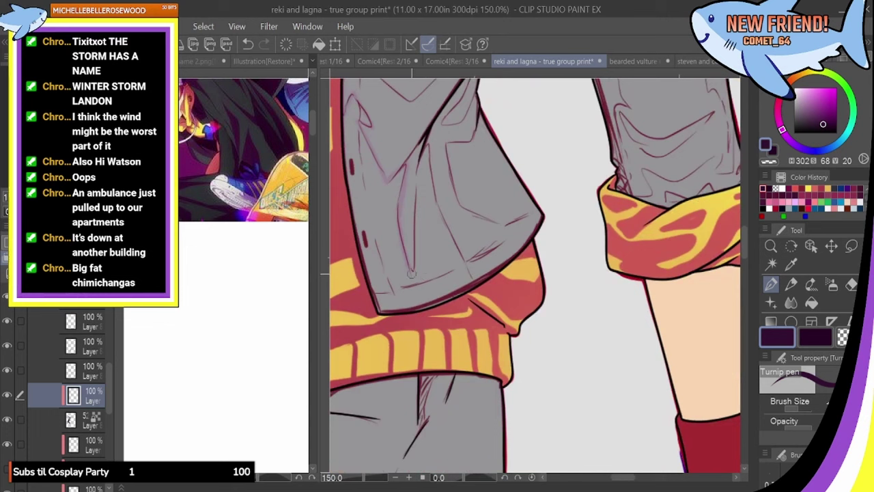
{"action": "mouse_move", "coordinate": [411, 273]}
{"action": "left_mouse_down"}
{"action": "mouse_move", "coordinate": [426, 144]}
{"action": "mouse_move", "coordinate": [460, 260]}
{"action": "left_mouse_up"}
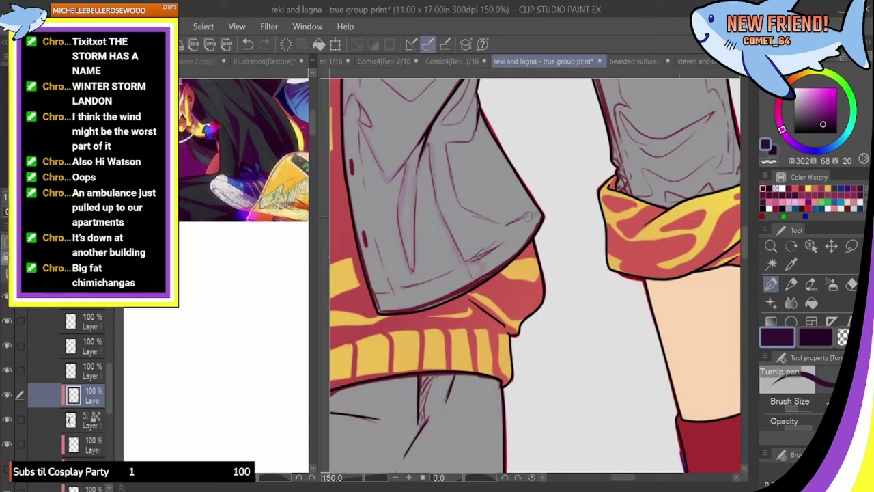
{"action": "mouse_move", "coordinate": [528, 215]}
{"action": "left_mouse_down"}
{"action": "mouse_move", "coordinate": [477, 211]}
{"action": "mouse_move", "coordinate": [456, 188]}
{"action": "mouse_move", "coordinate": [449, 152]}
{"action": "mouse_move", "coordinate": [472, 130]}
{"action": "mouse_move", "coordinate": [480, 89]}
{"action": "left_mouse_up"}
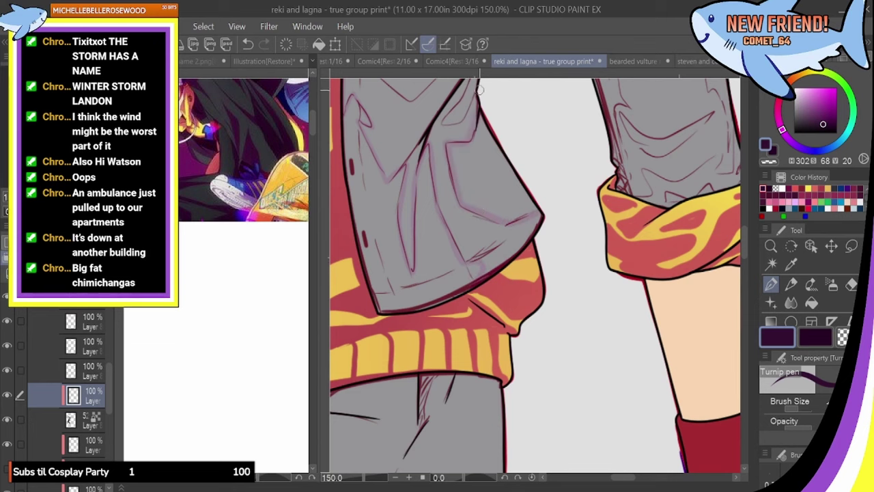
{"action": "scroll", "coordinate": [702, 220], "scroll_direction": "up", "scroll_amount": 4}
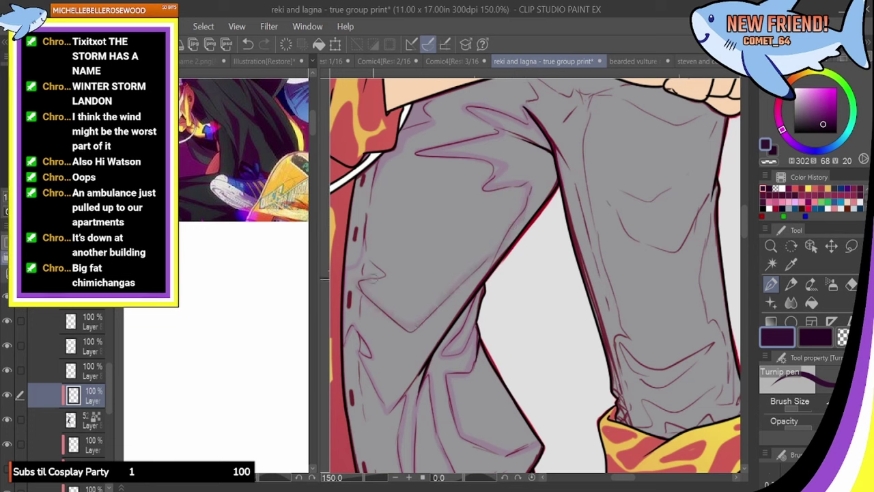
Fill the outlined fold shadows on the jacket's front panel with the dark purple and erase the stray shading beside the button edge
{"action": "left_click", "coordinate": [811, 304]}
{"action": "left_click", "coordinate": [442, 317]}
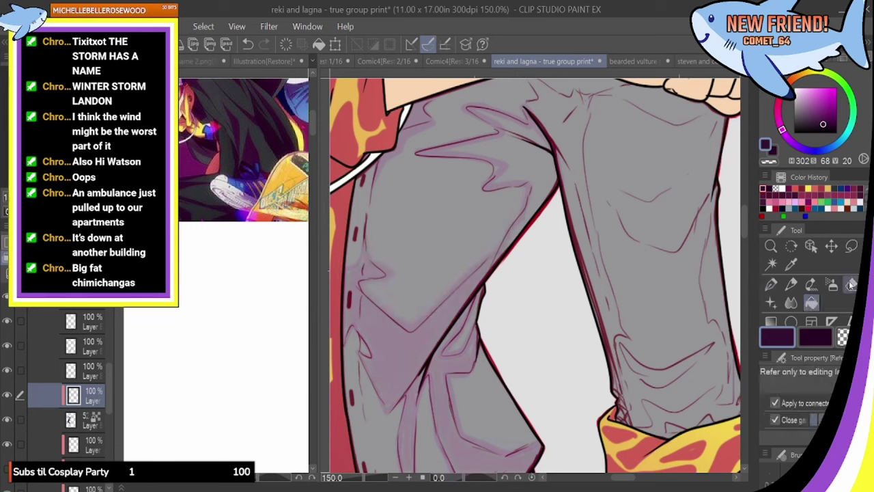
{"action": "left_click", "coordinate": [847, 282]}
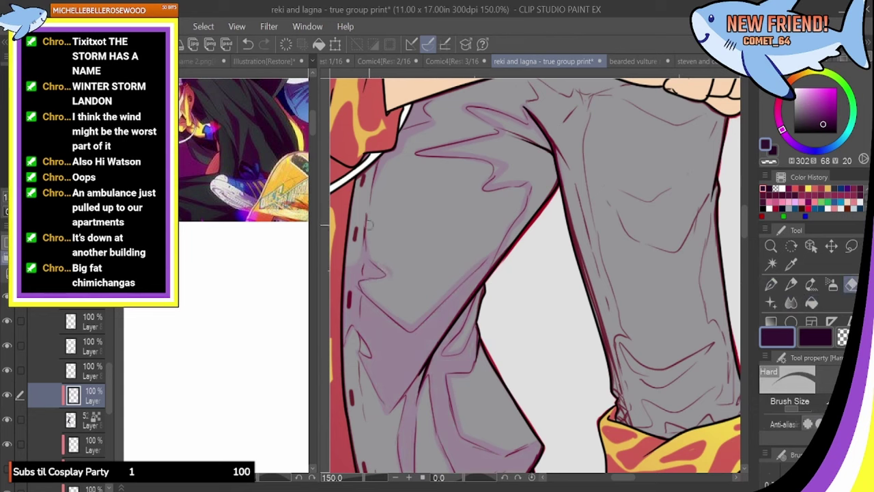
{"action": "key", "text": "p"}
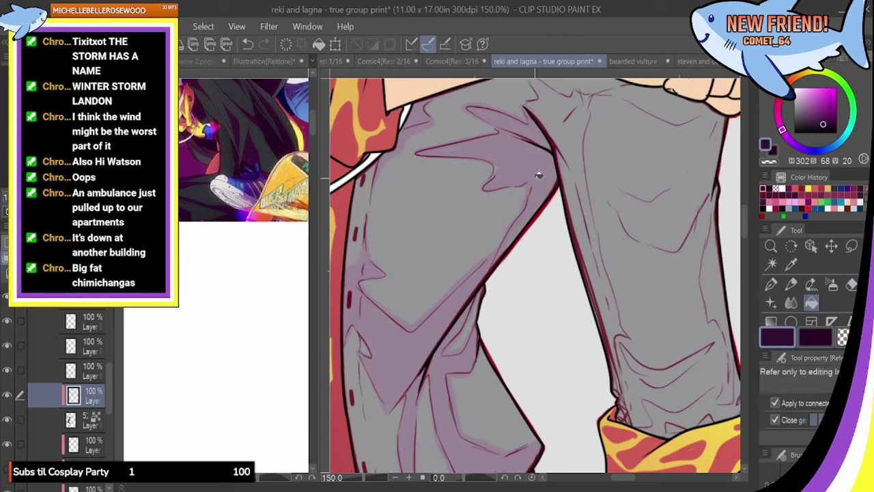